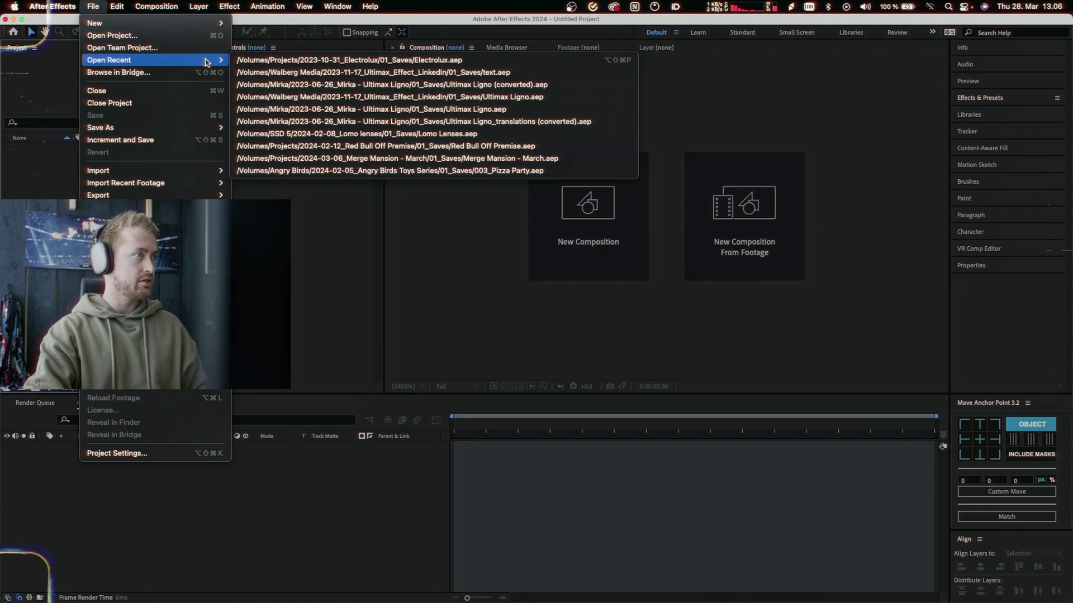
- Open Electrolux.aep from recent projects, select the Pre-comp 1 layer and bring up FX Console
left_click(269, 60)
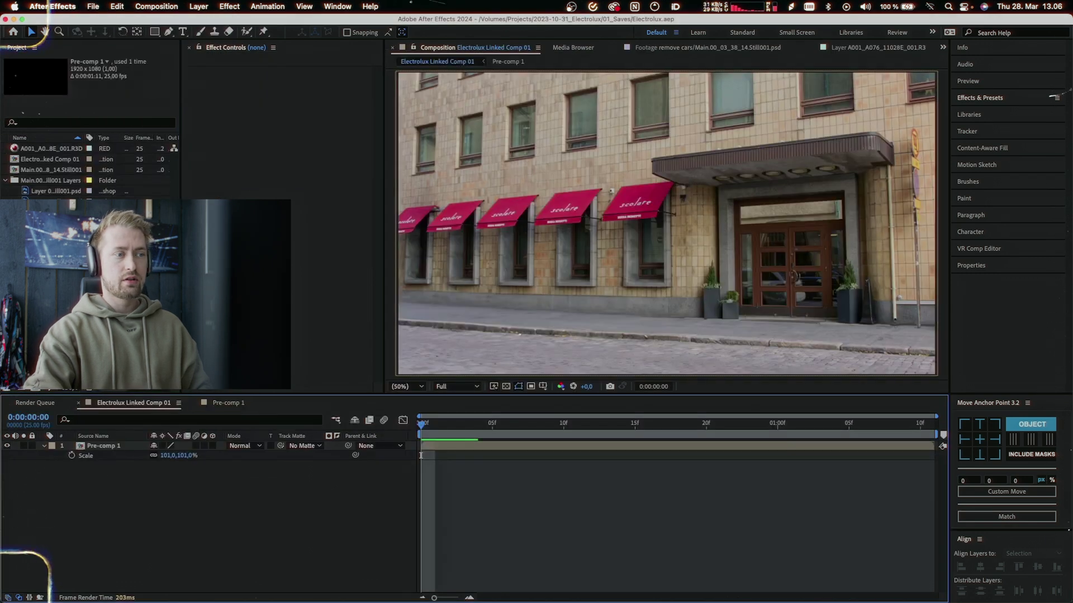
left_click(520, 253)
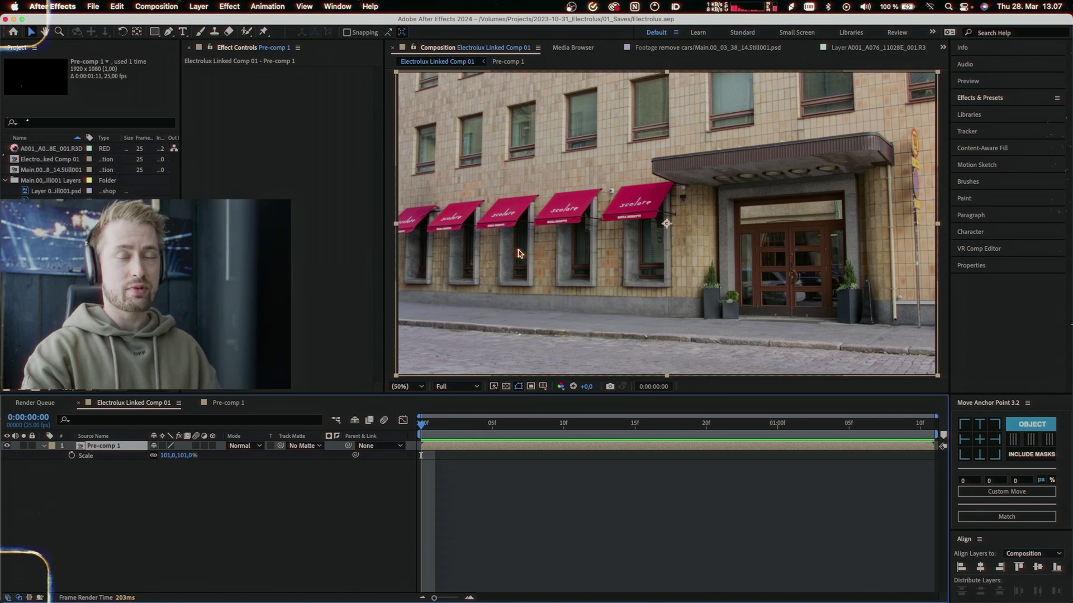
key("ctrl+space")
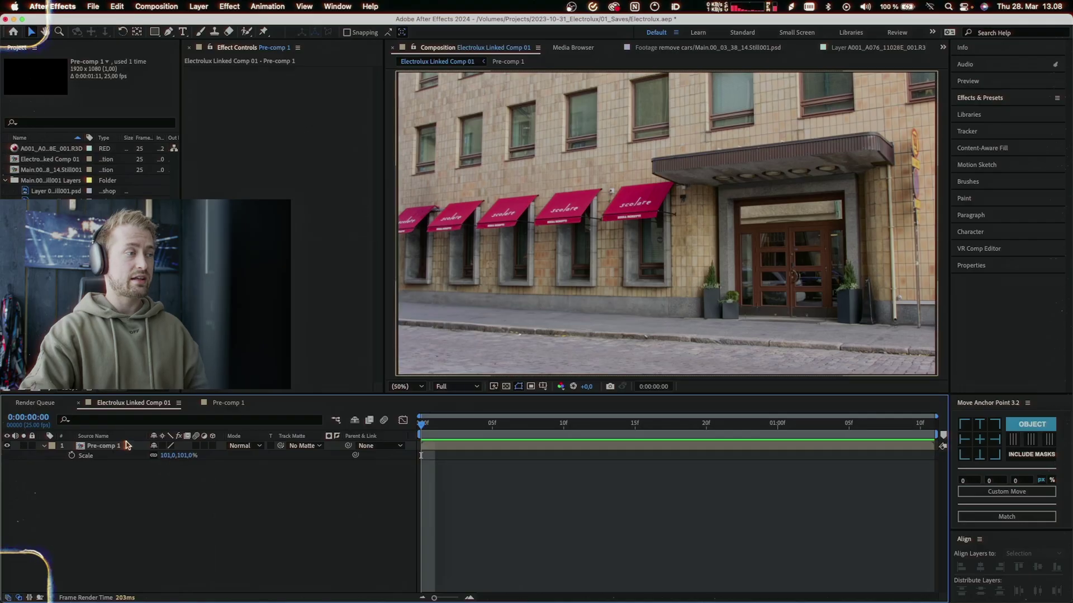
- Apply Warp Stabilizer to Pre-comp 1 by searching 'warp' in FX Console
left_click(127, 446)
key("ctrl+space")
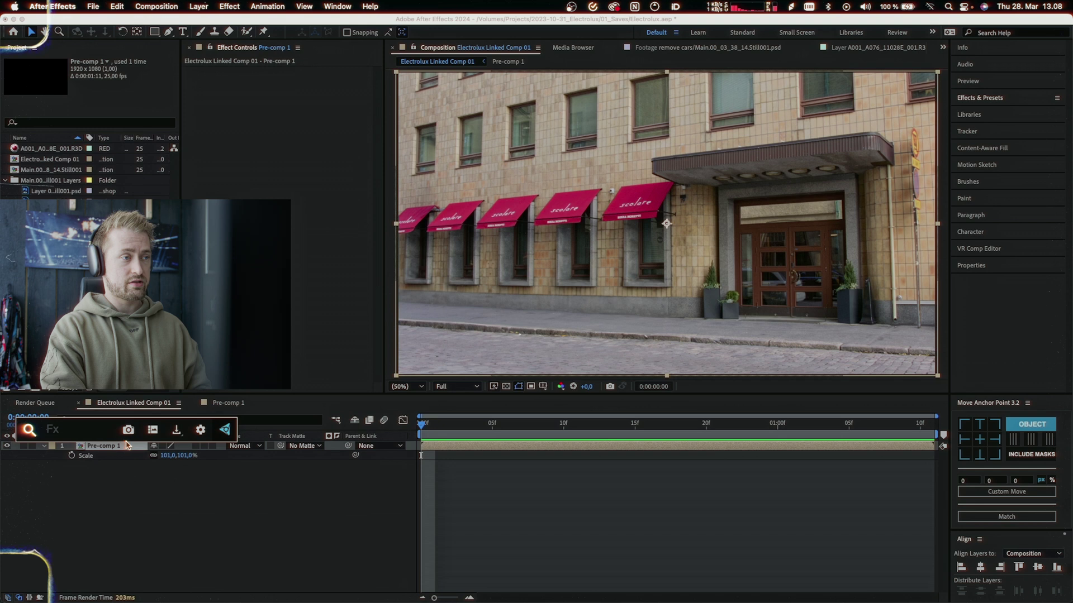
type("warp")
key("Down")
key("Return")
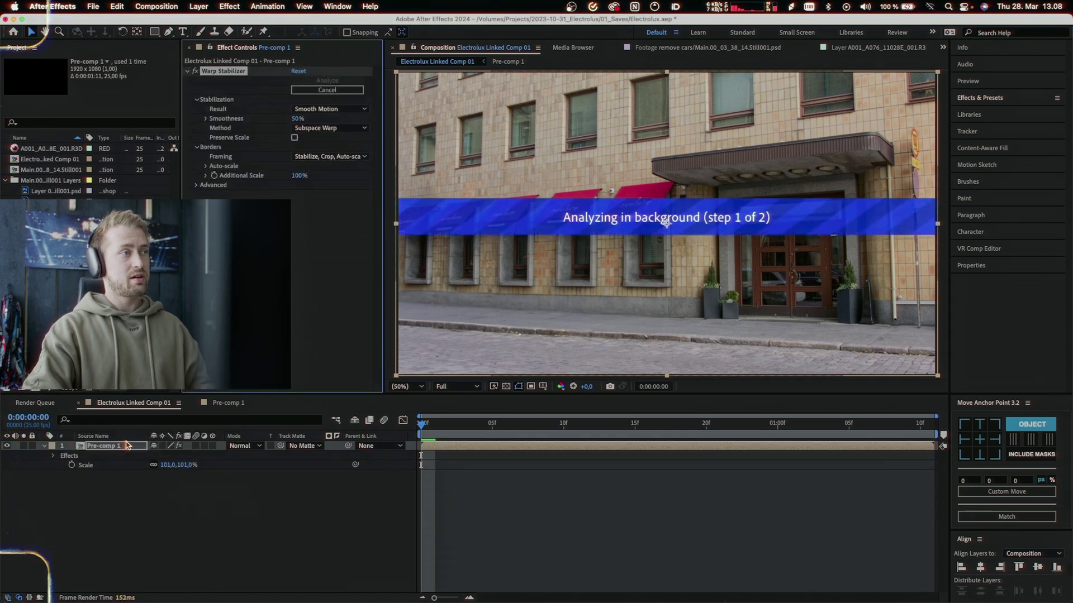
- Remove the Warp Stabilizer effect and bring the FX Console search bar back up
key("Delete")
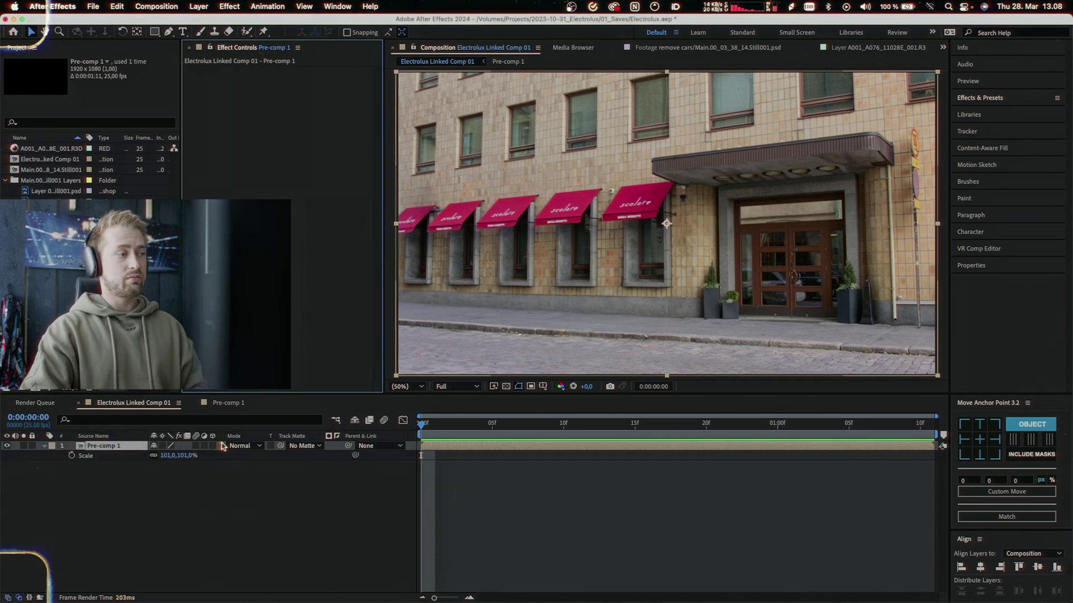
key("ctrl+space")
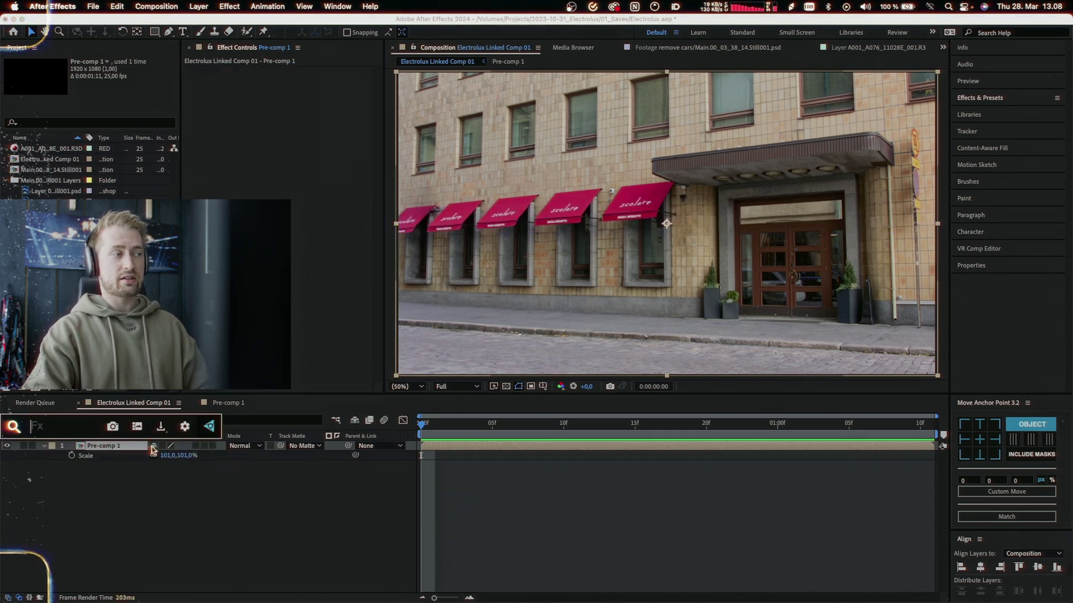
key("Escape")
key("ctrl+space")
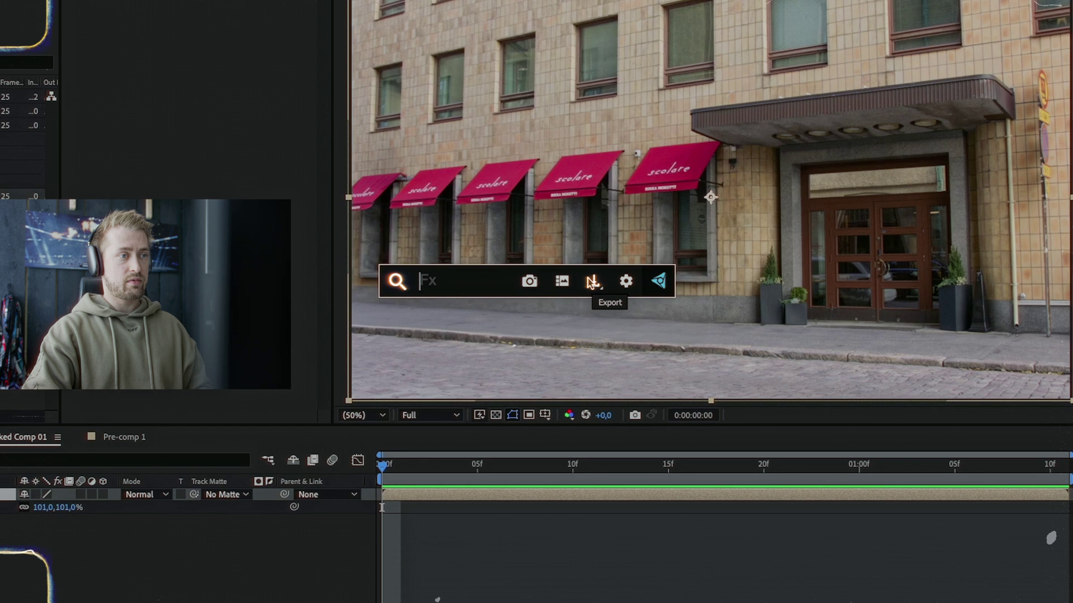
- Hide car-removal layers 1 and 2, preview the street with parked cars, then re-enable them
key("Escape")
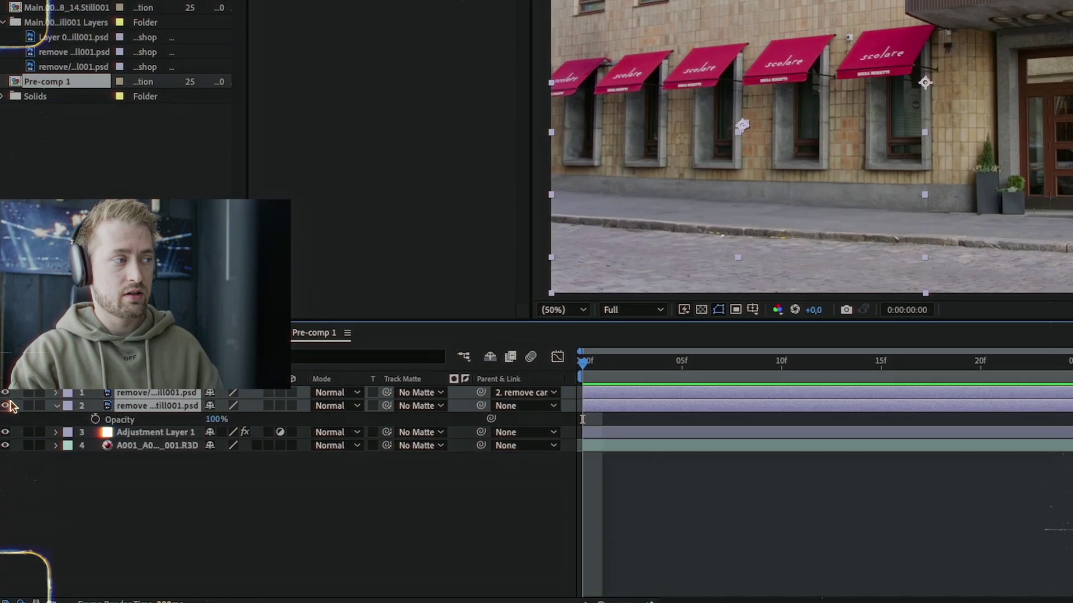
left_click_drag(5, 416, 6, 428)
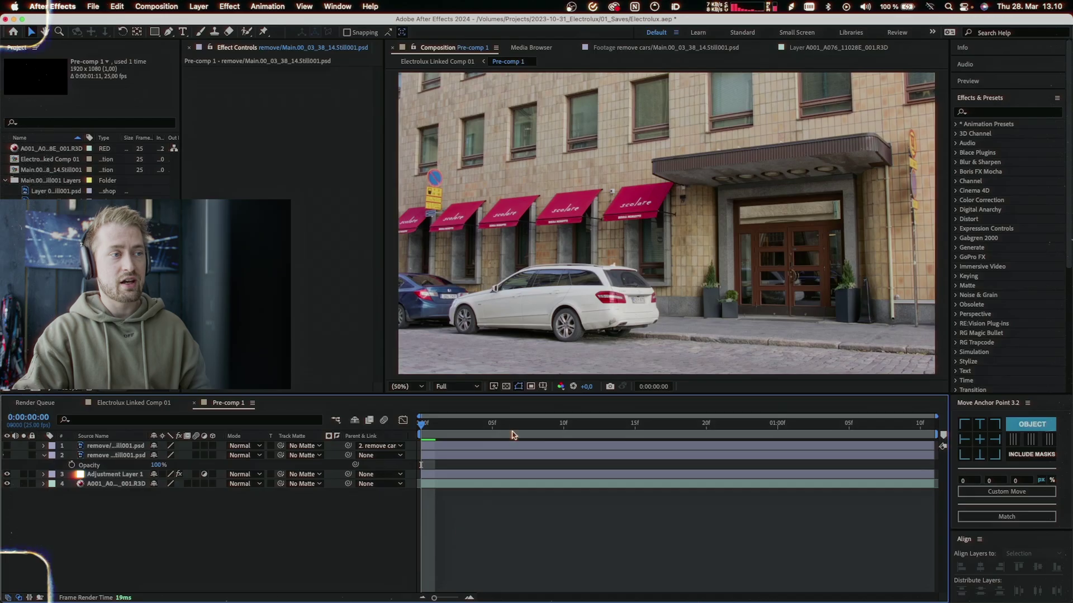
key("space")
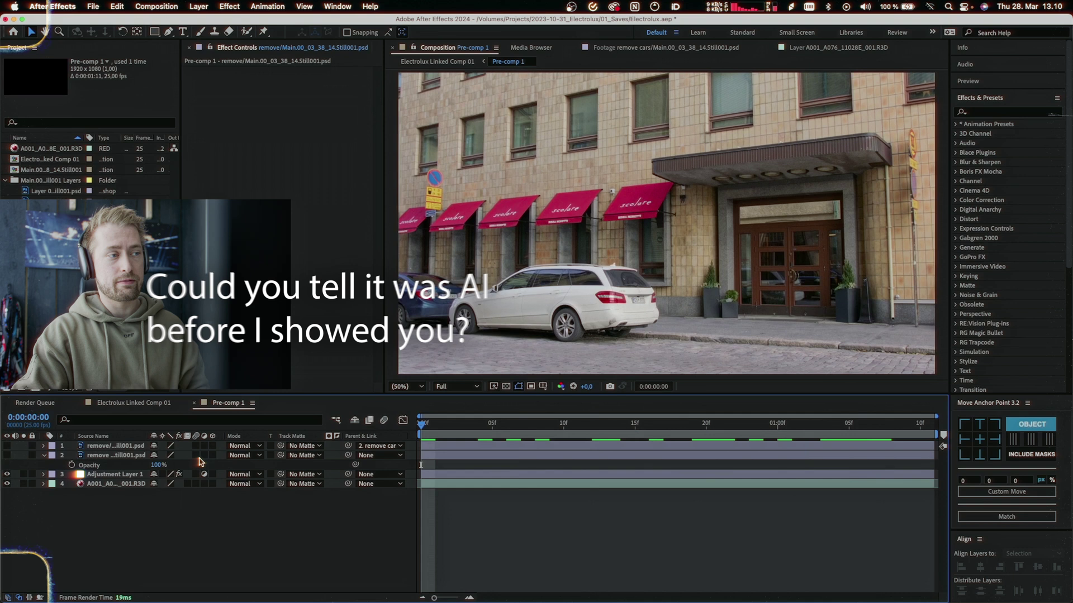
left_click_drag(6, 445, 6, 456)
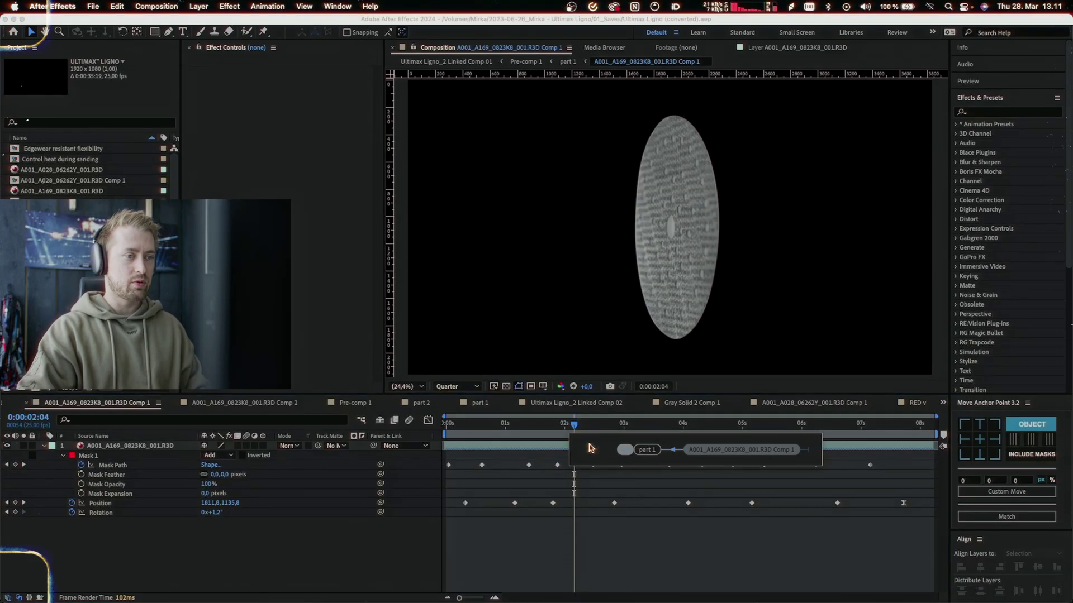
- Go to Ultimax Ligno_2 Linked Comp 01, select Pre-comp 1 and scrub to the spinning disc
left_click(615, 450)
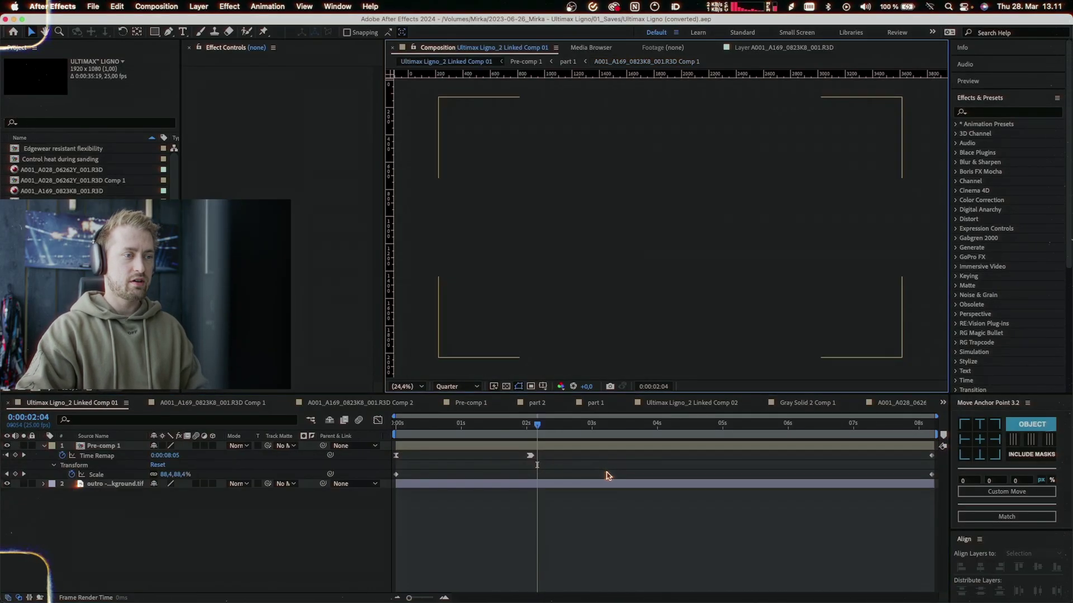
left_click(537, 446)
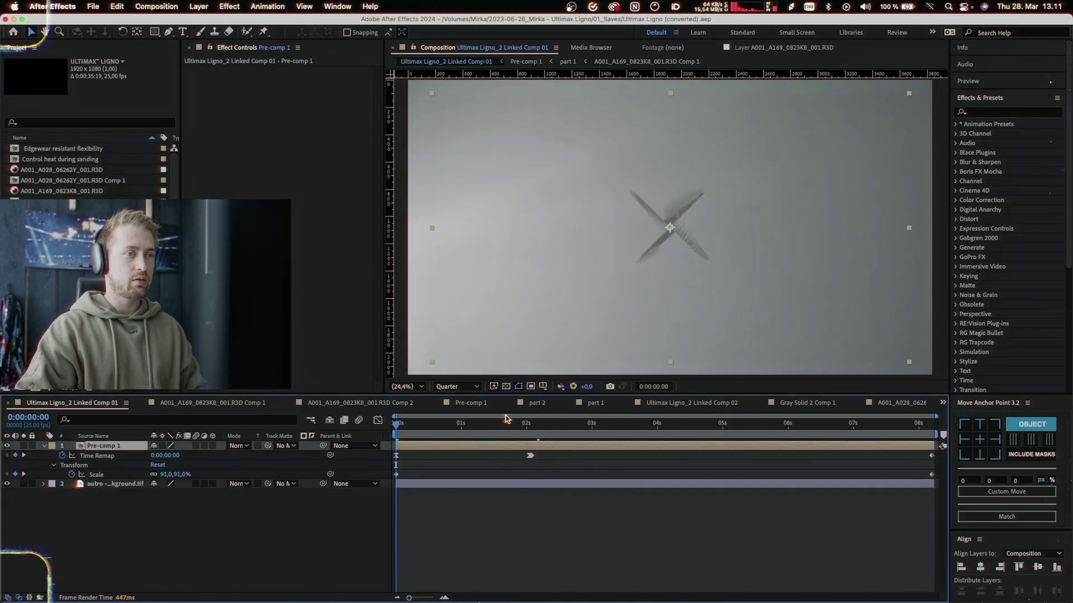
left_click_drag(508, 423, 559, 424)
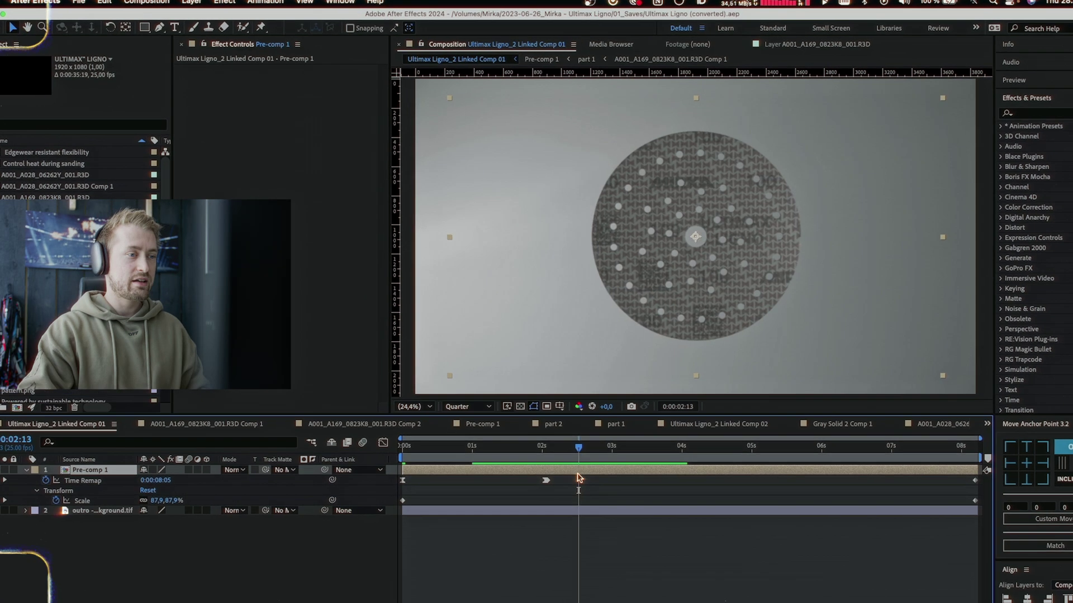
- Open Pre-comp 1, select the part 1 layer to view its RSMB settings, and replay the preview
double_click(564, 446)
left_click(641, 537)
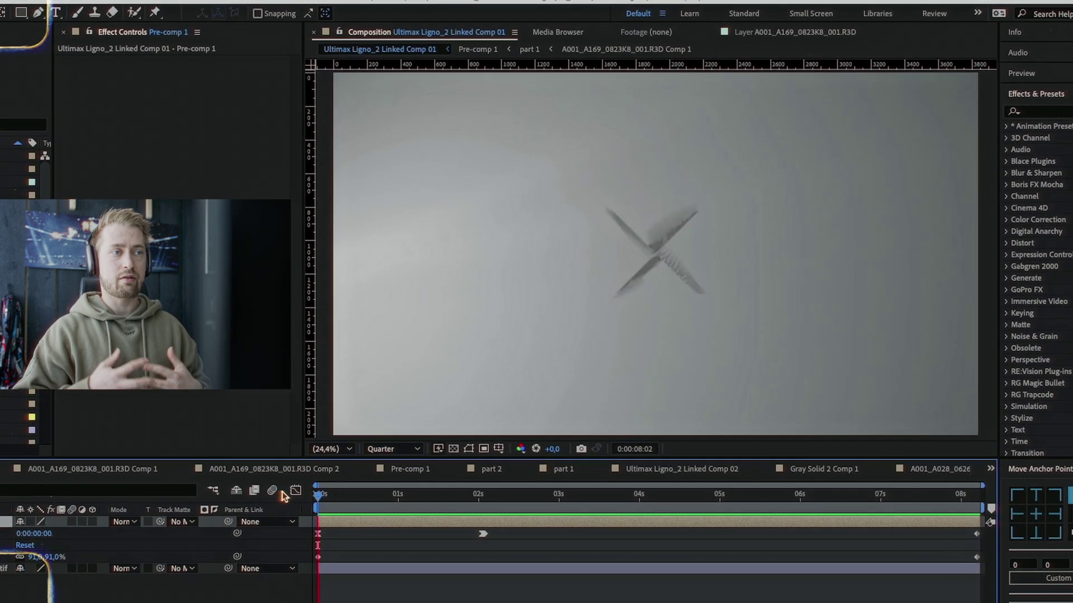
key("space")
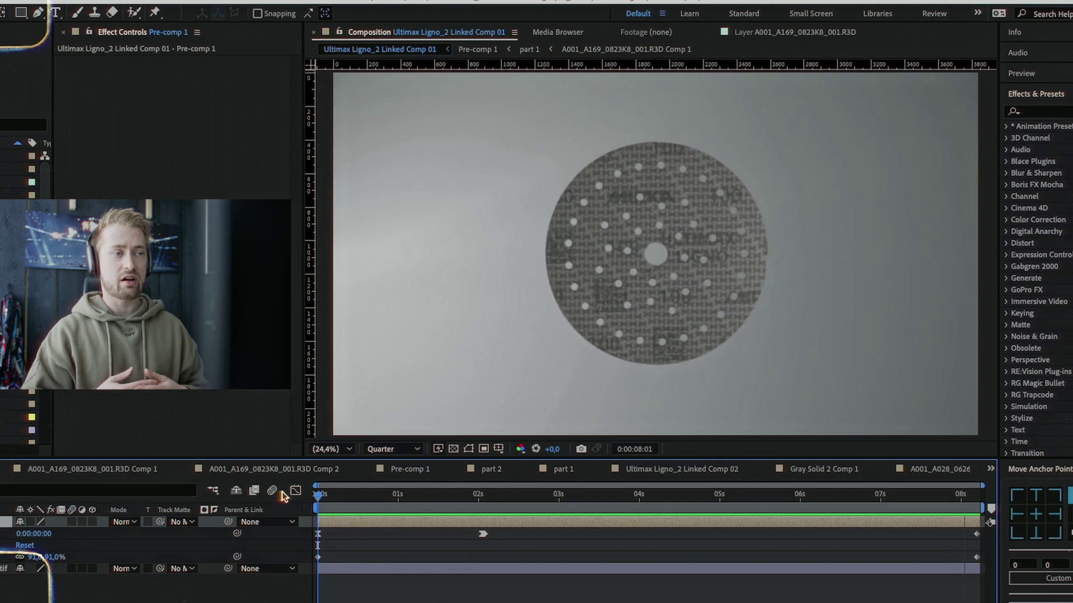
key("space")
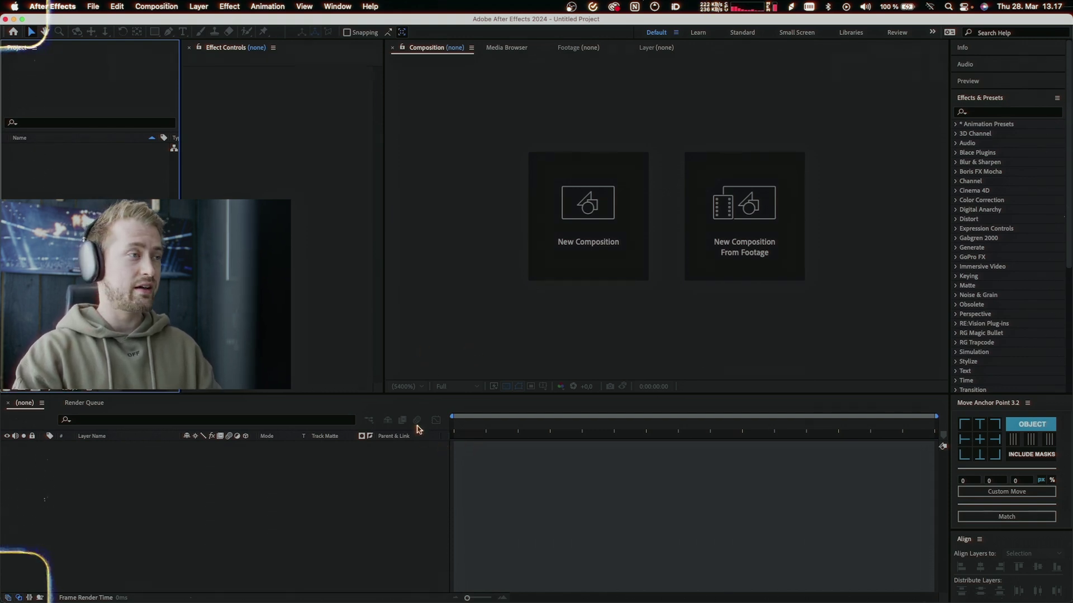
- Switch to Premiere Pro and scroll Effect Controls down to the Looks effect
key("super+Tab")
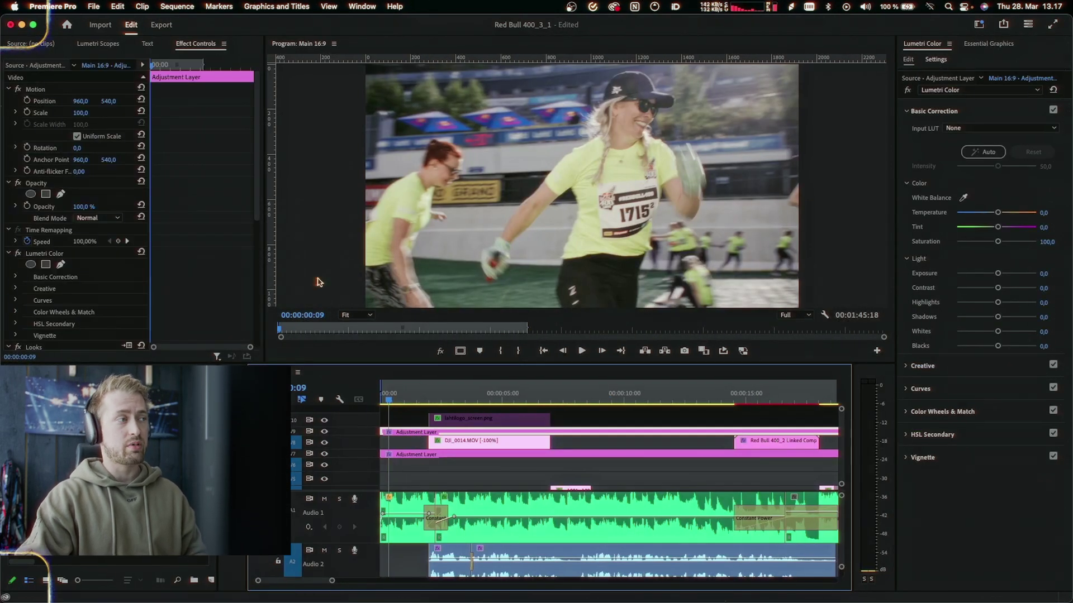
scroll(203, 283, "down", 5)
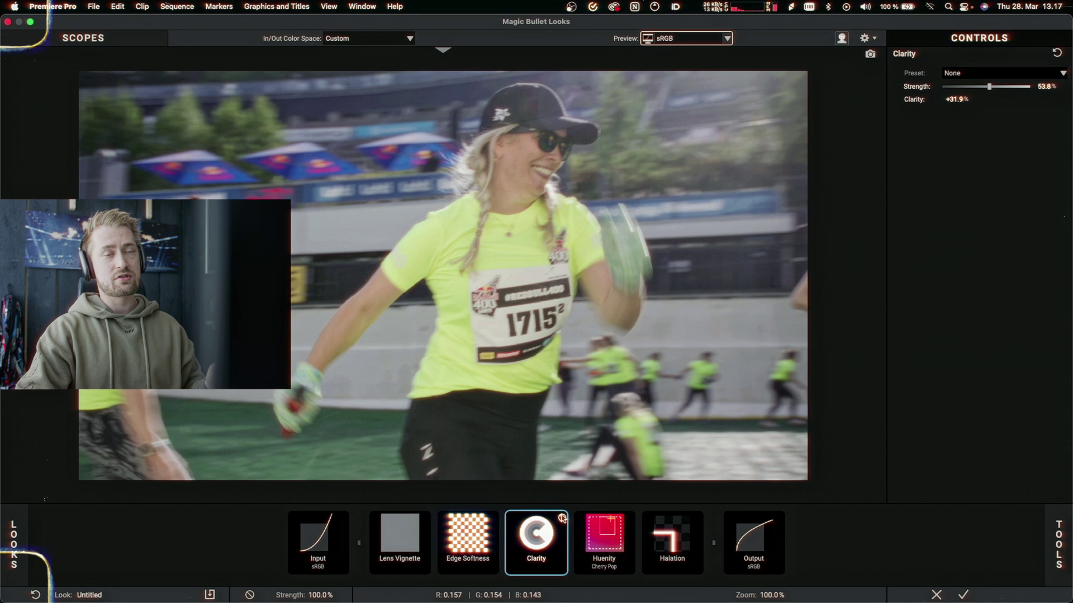
- Bypass and restore Clarity, view Edge Softness, then bypass and restore Lens Vignette
left_click(562, 518)
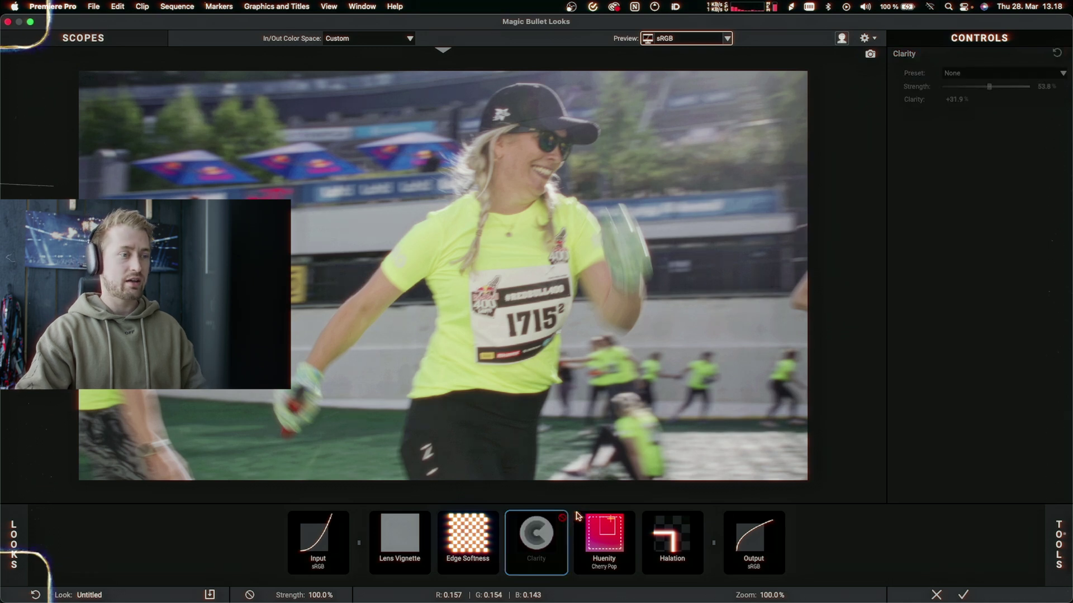
left_click(562, 518)
left_click(468, 541)
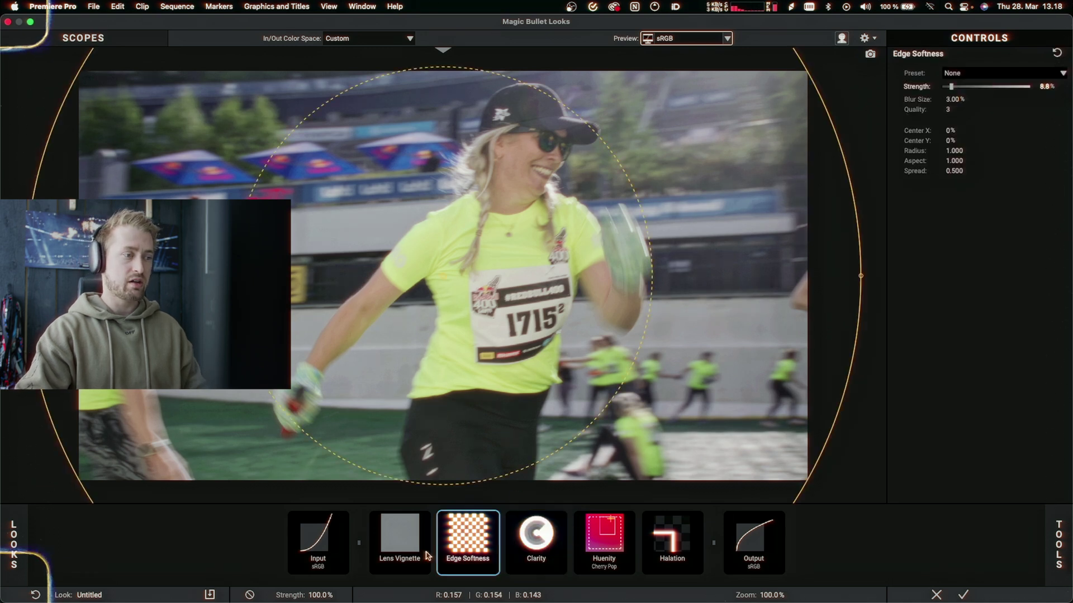
left_click(407, 549)
left_click(428, 517)
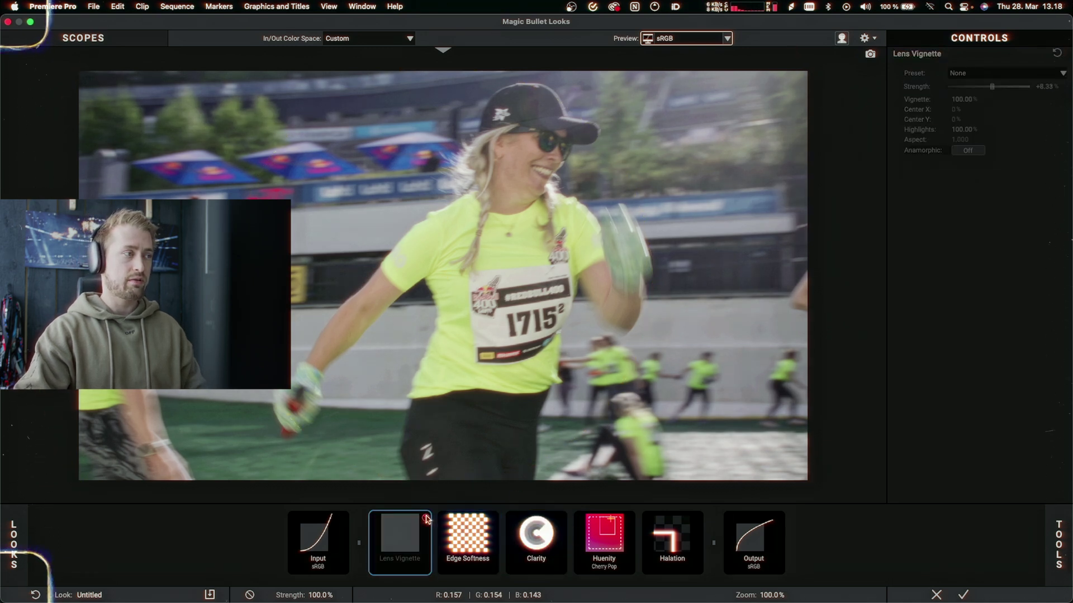
left_click(428, 517)
- Toggle Clarity again, view Huenity and Halation, toggle Halation, then cancel the Looks editor
left_click(563, 520)
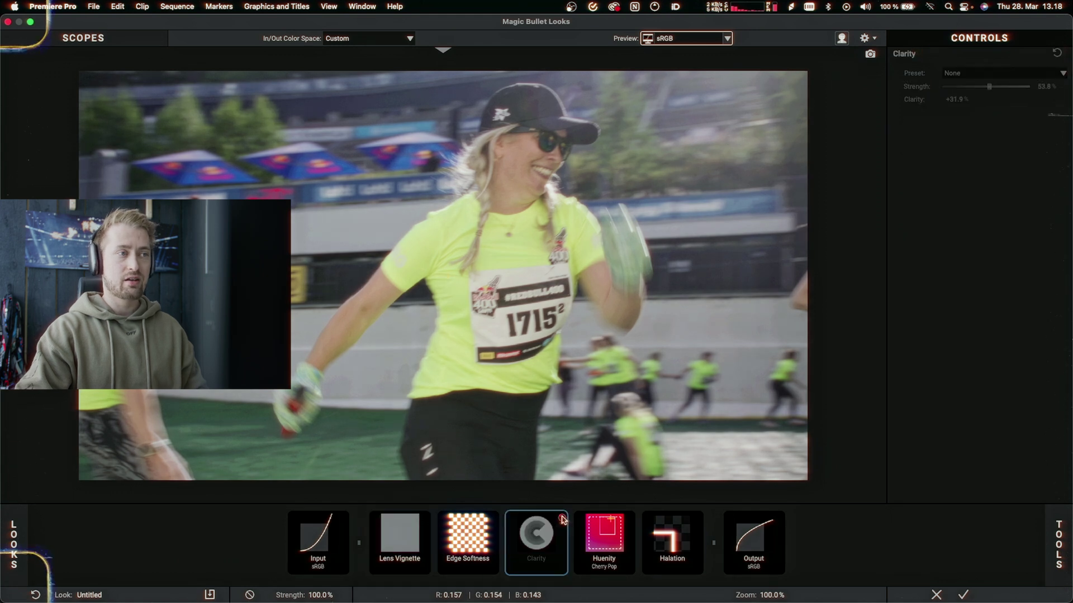
left_click(563, 519)
left_click(562, 519)
left_click(563, 520)
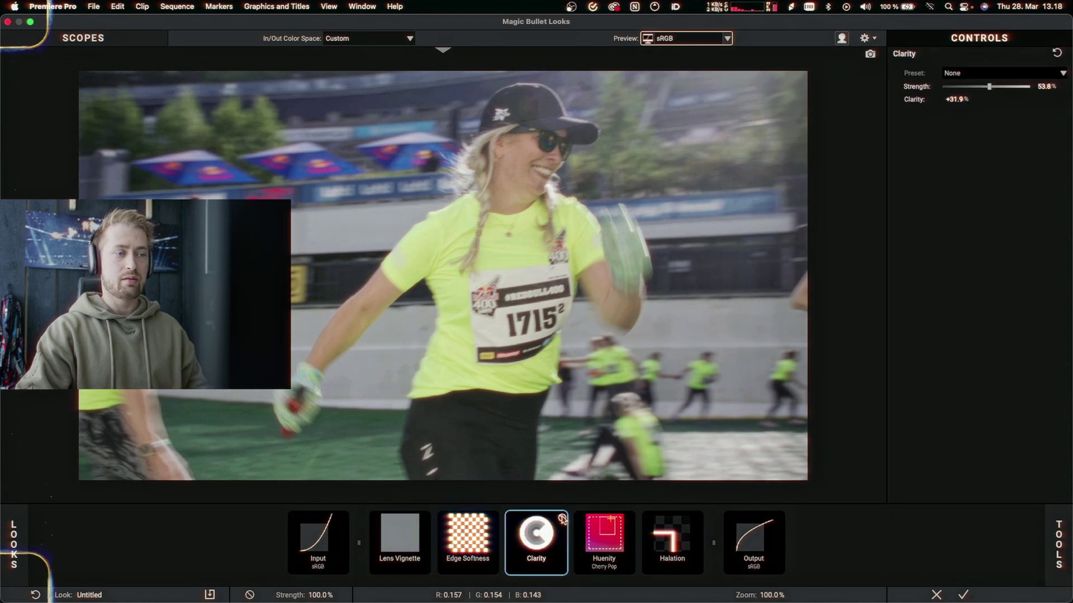
left_click(624, 522)
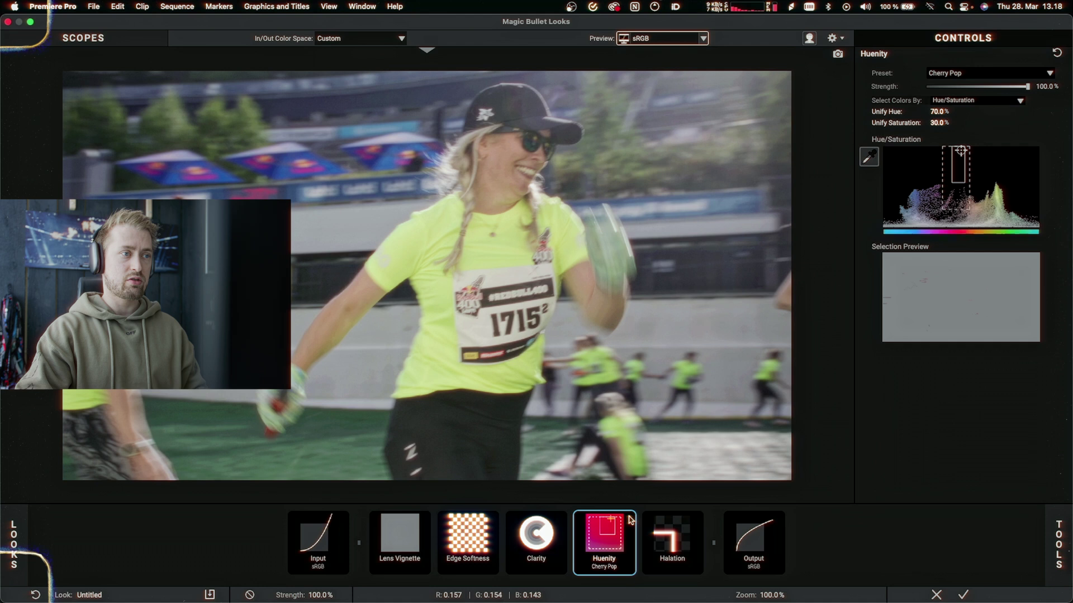
left_click(696, 520)
left_click(697, 520)
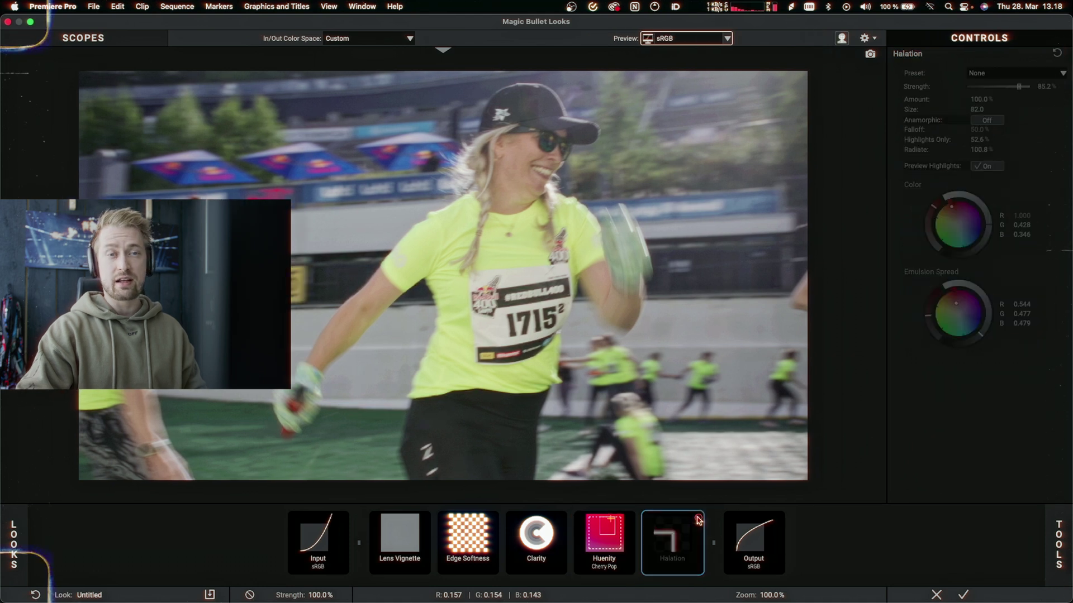
left_click(698, 519)
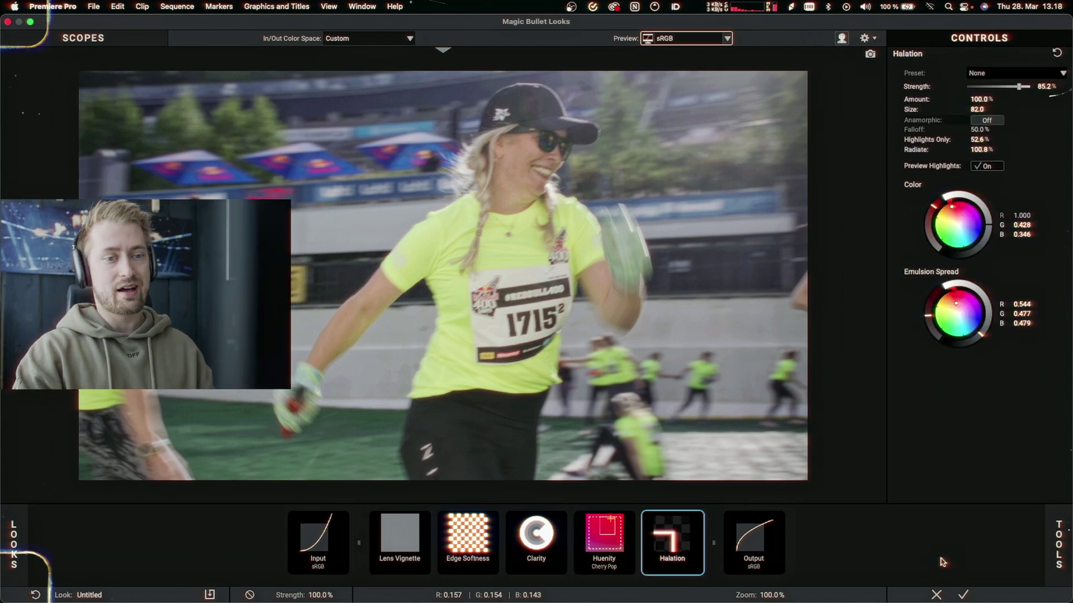
left_click(936, 595)
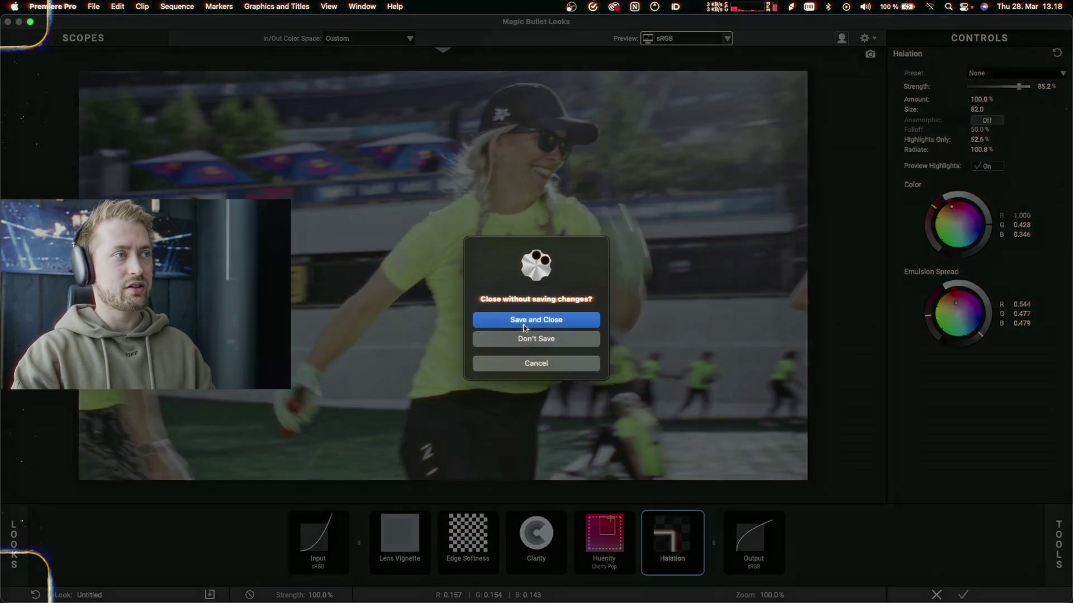
- Discard the Looks changes, scroll Effect Controls past Colorista V, and jump to the sequence end
left_click(566, 344)
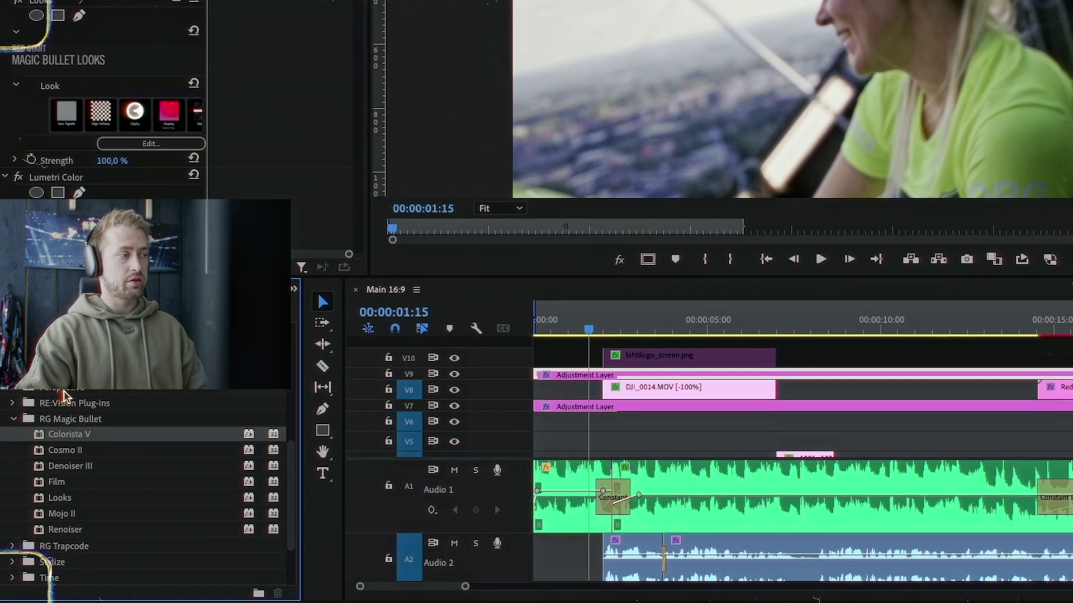
left_click_drag(67, 450, 203, 149)
scroll(263, 127, "down", 8)
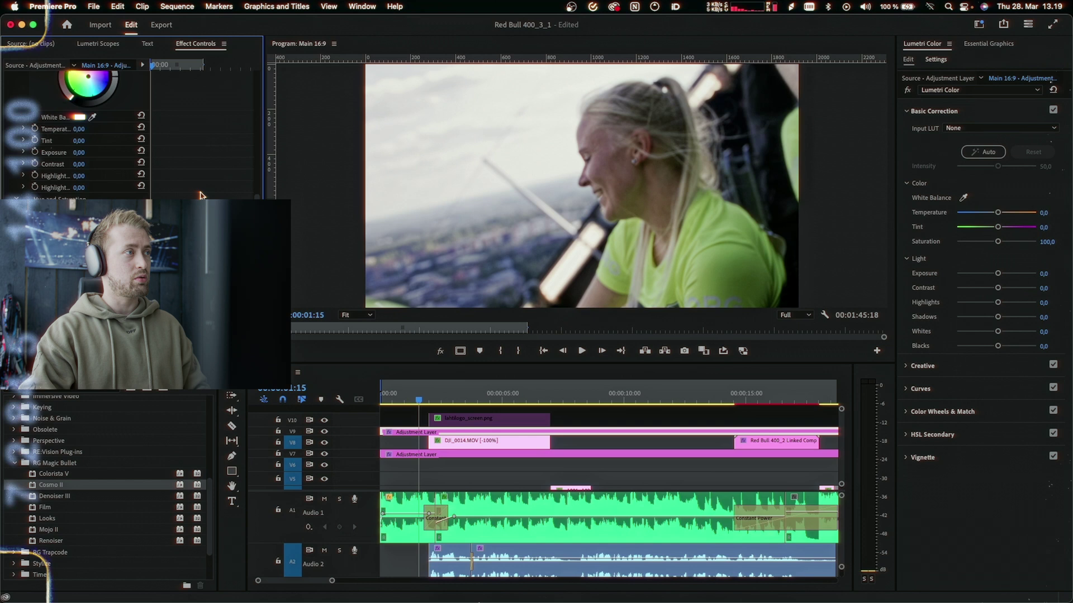
scroll(201, 195, "up", 5)
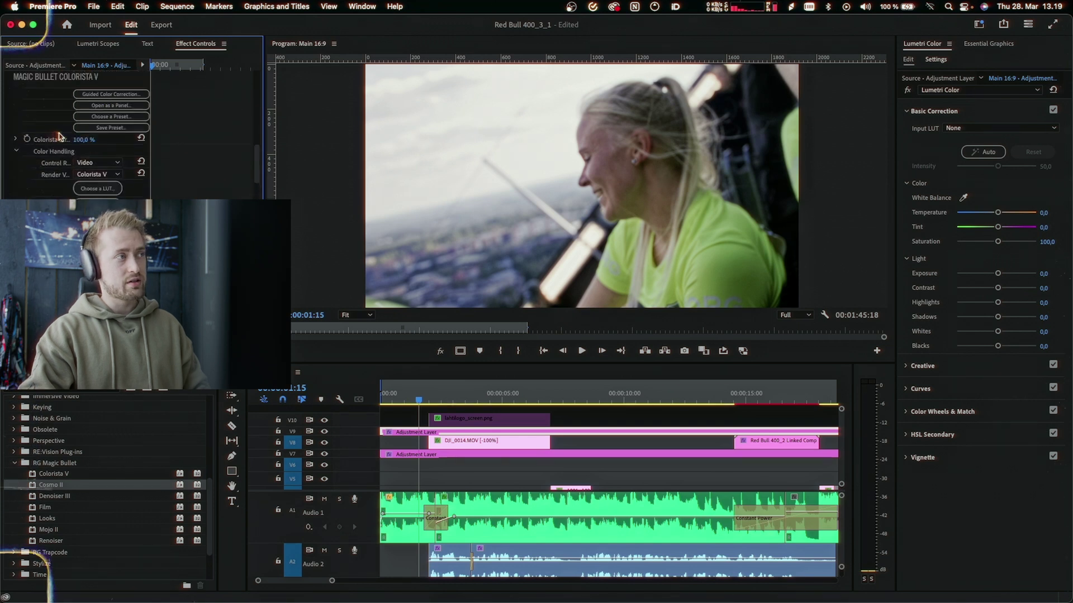
scroll(60, 136, "down", 10)
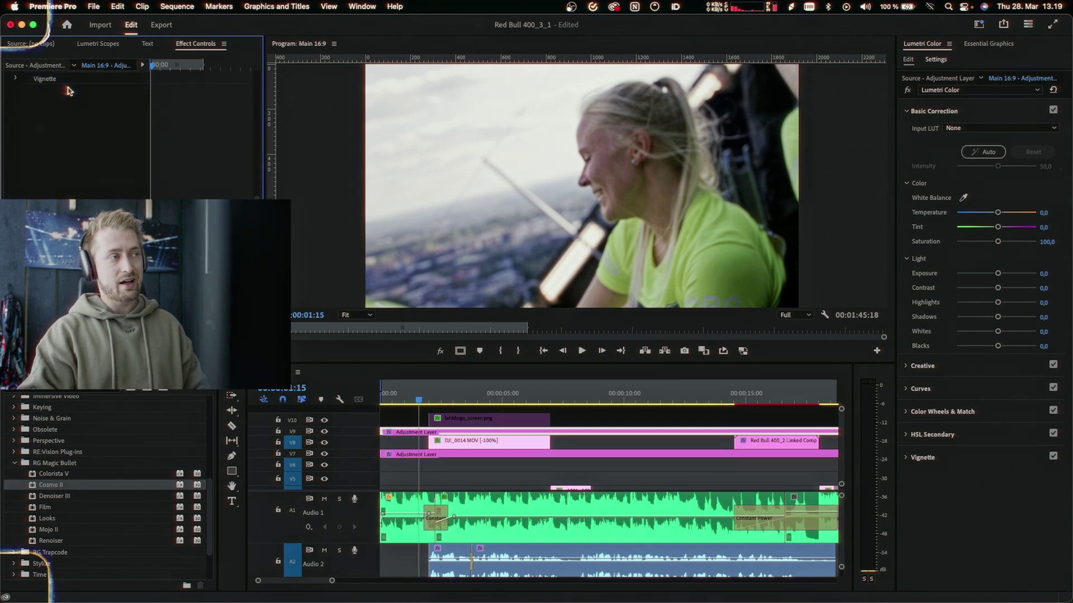
key("End")
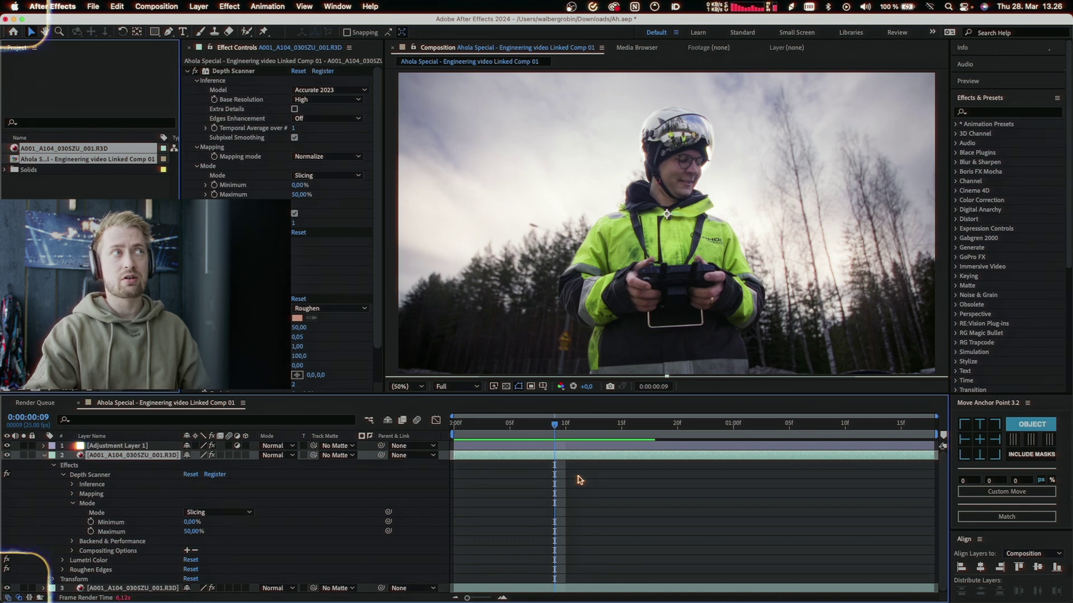
- Select the Depth Scanner layer and set its Mode to Depth Map
left_click(575, 445)
left_click(578, 457)
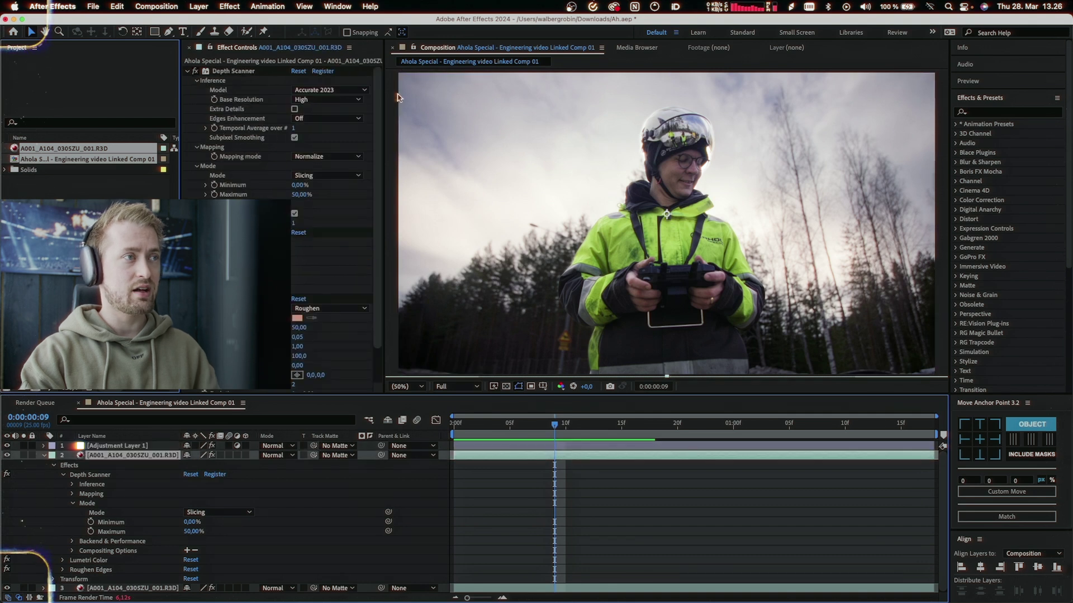
left_click(348, 176)
left_click(349, 190)
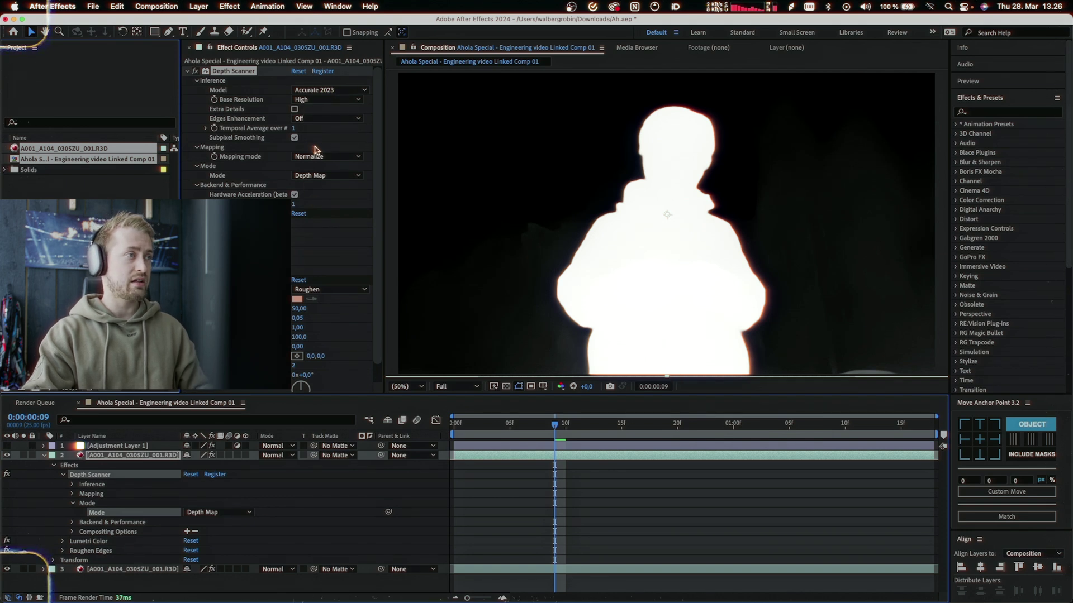
- Set Depth Scanner back to Slicing, deselect all layers and show background layer 3
left_click(326, 176)
left_click(324, 201)
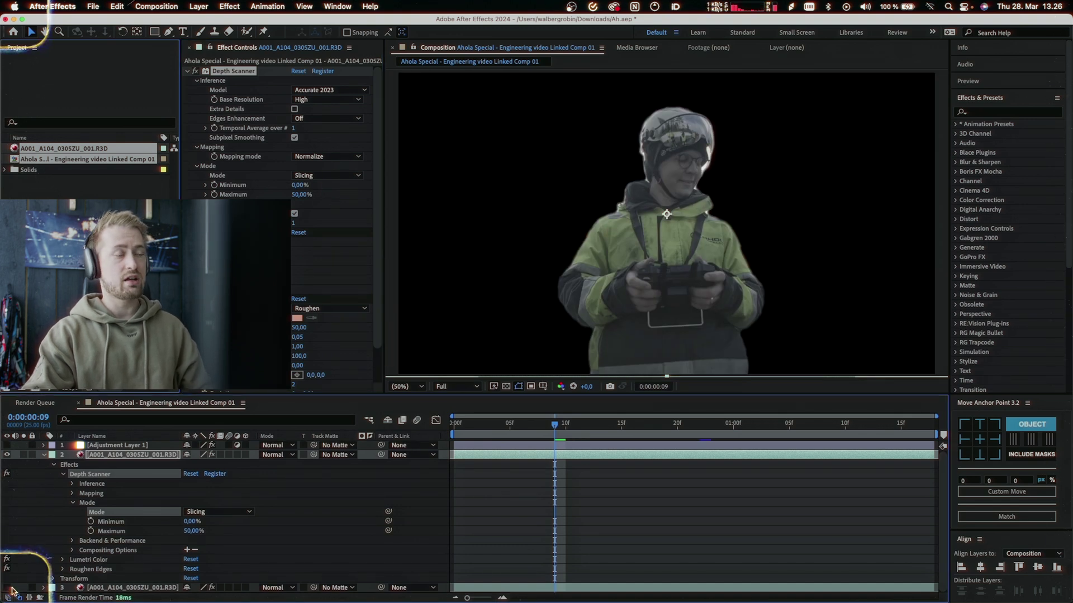
key("super+shift+a")
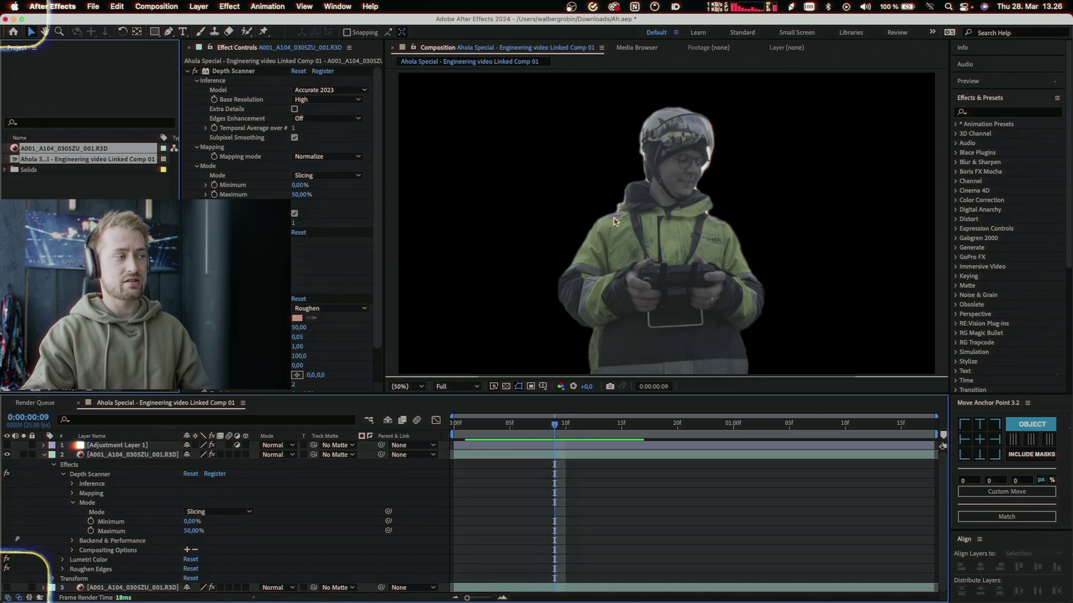
left_click(7, 588)
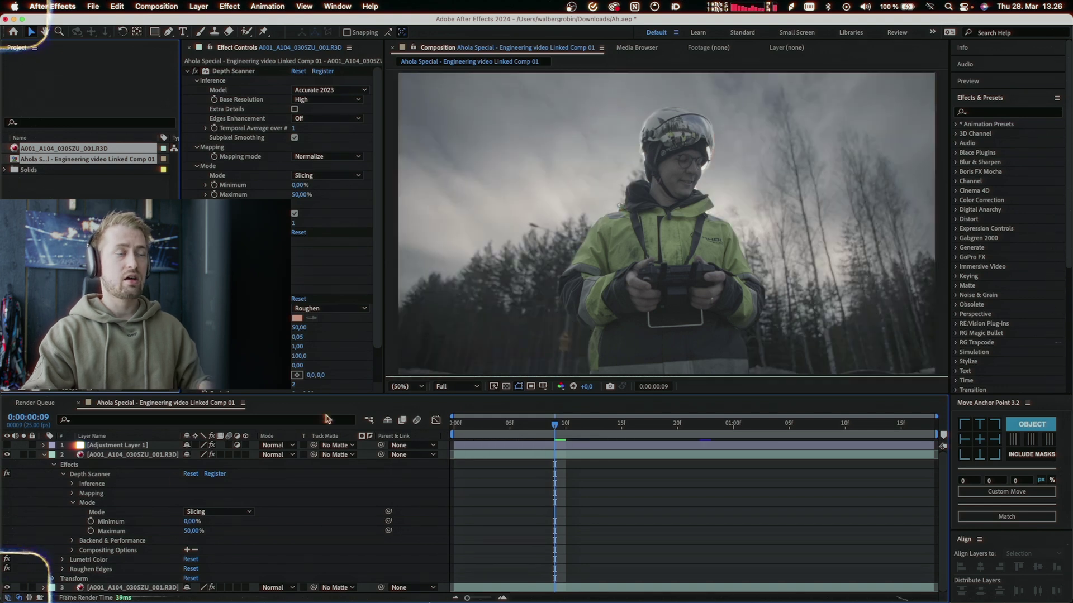
- Turn the eye switches of layers 1 and 2 back on to restore the full grade
left_click_drag(7, 445, 7, 454)
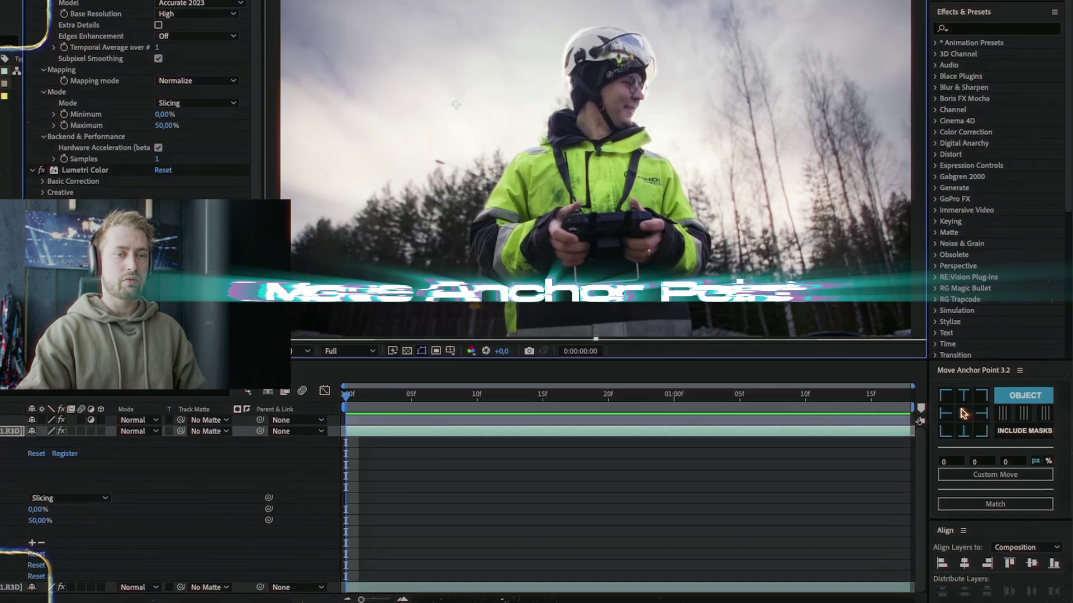
- Centre the anchor point with Move Anchor Point, then check the Object/Selection/Composition dropdown unchanged
left_click(963, 413)
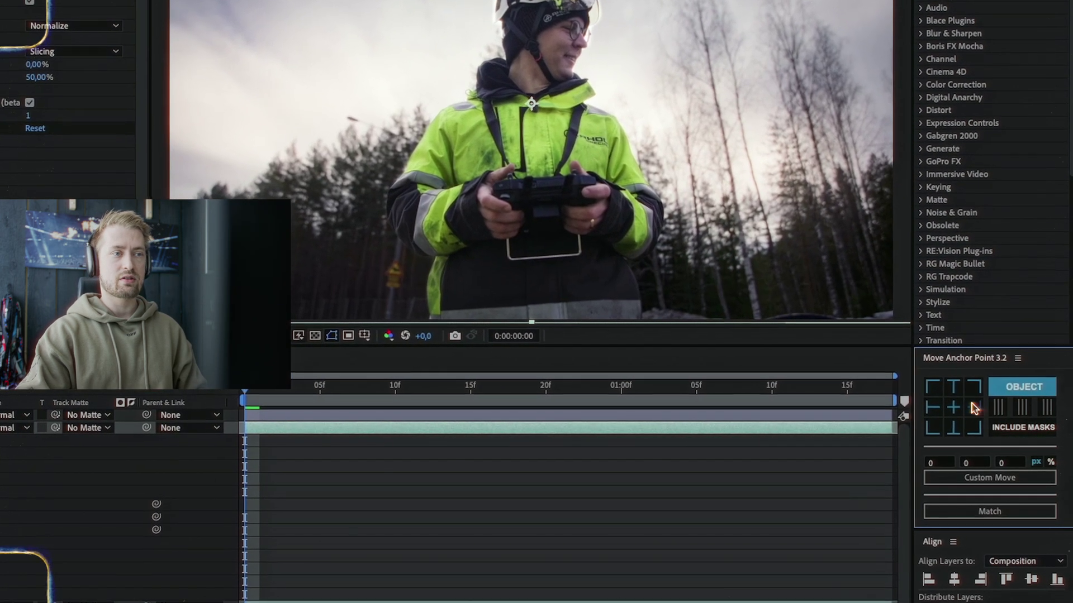
left_click(1023, 387)
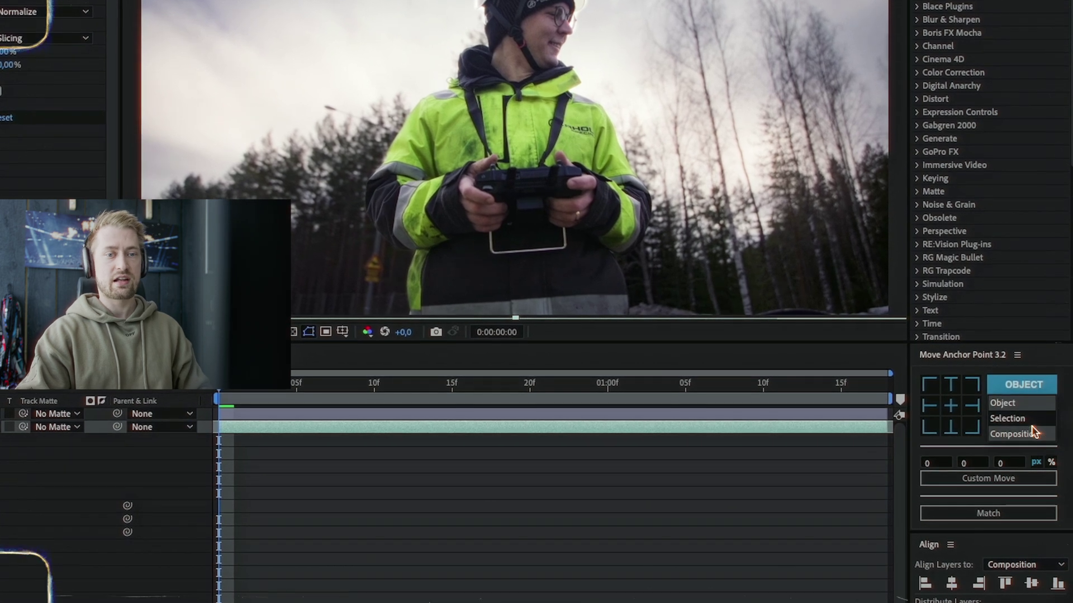
left_click(1031, 425)
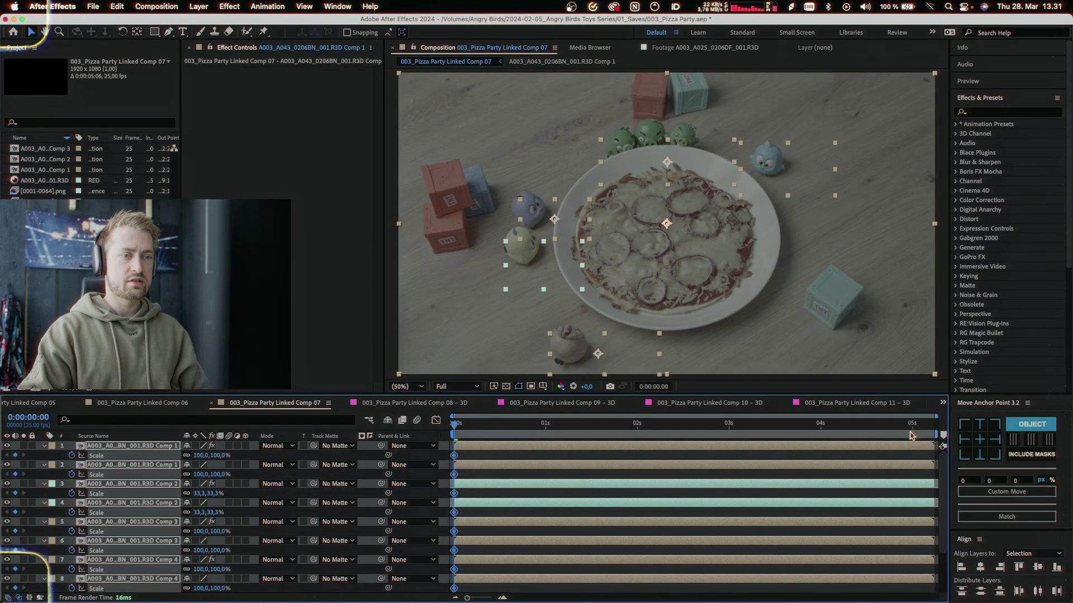
- Try a 111% Scale zoom on all layers, then undo the test keyframes
key("End")
left_click_drag(197, 456, 212, 457)
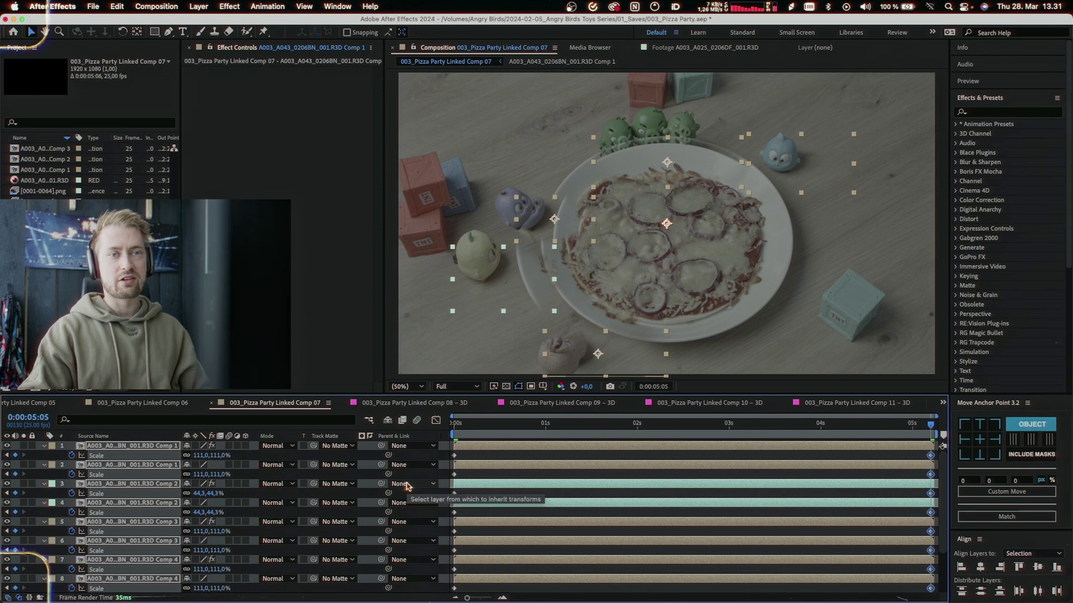
key("super+z")
key("super+z")
key("super+z")
key("Home")
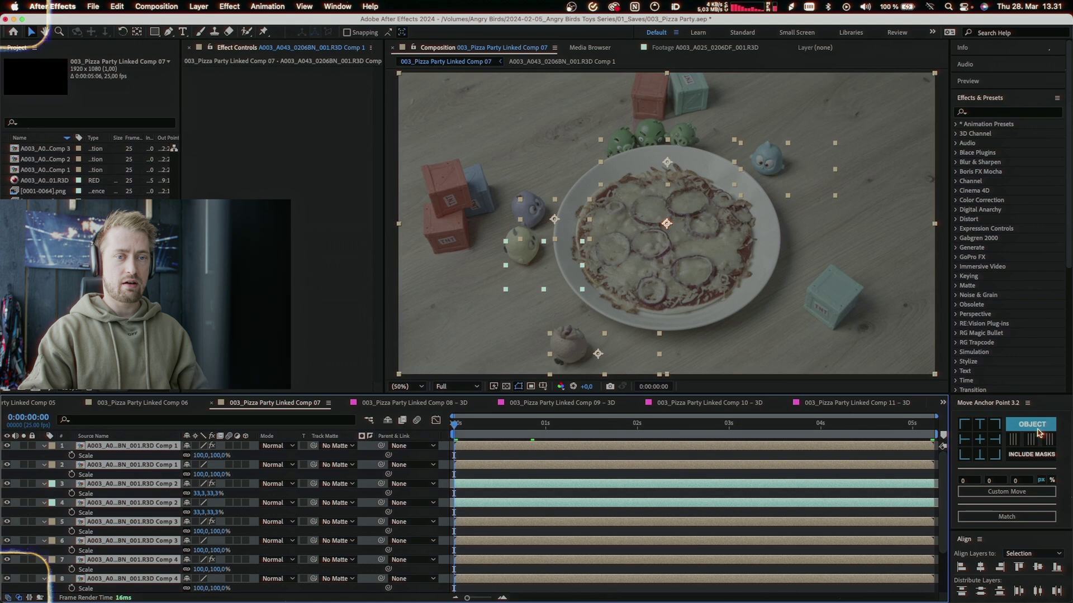
- Move all anchor points to the composition centre and preview a 121% Scale zoom
left_click(1038, 430)
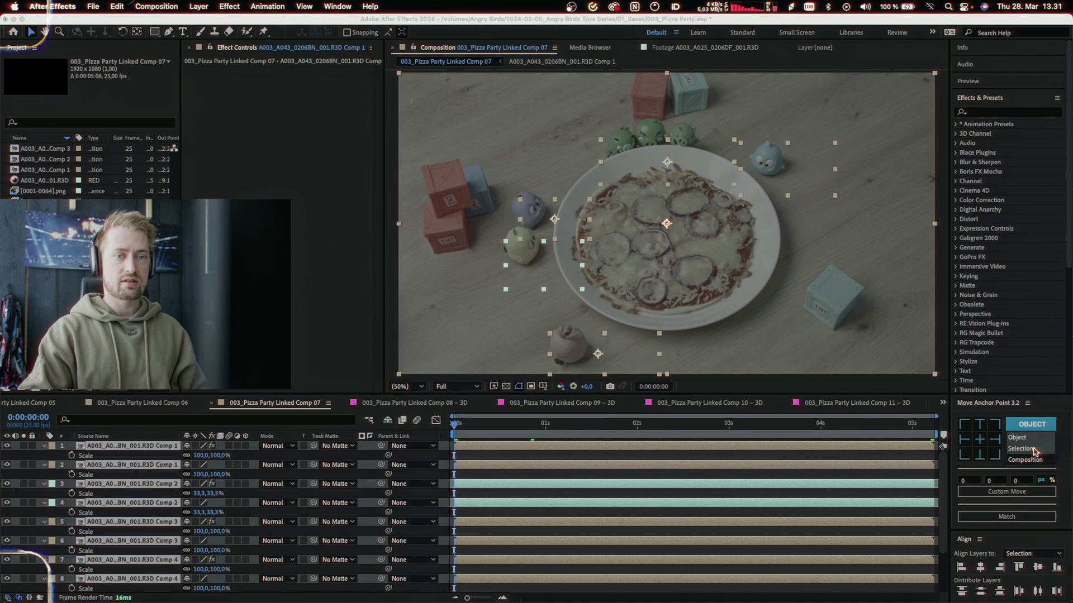
left_click(982, 442)
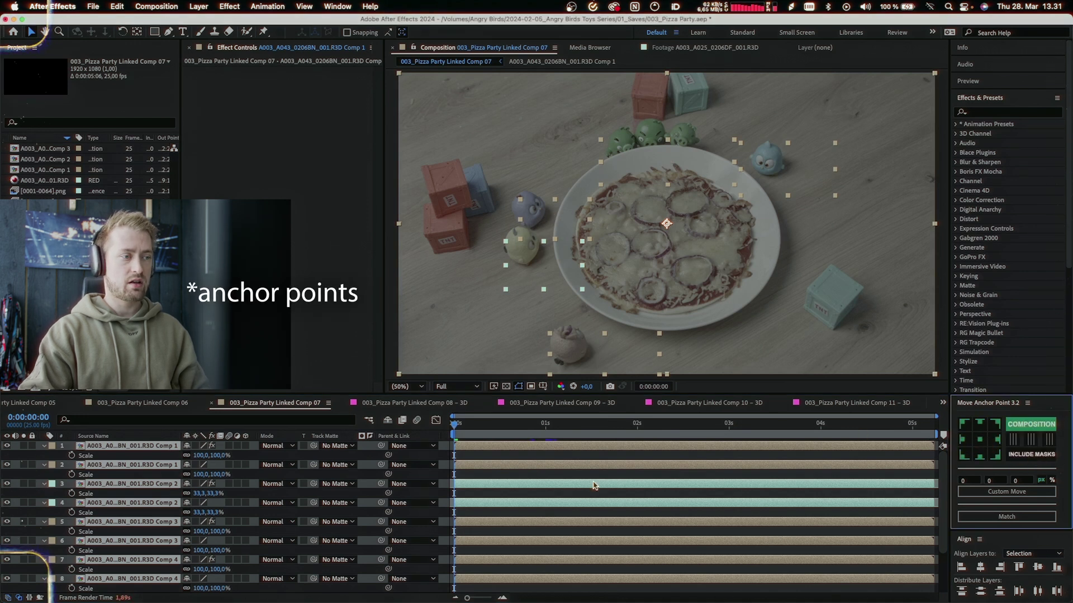
left_click(71, 455)
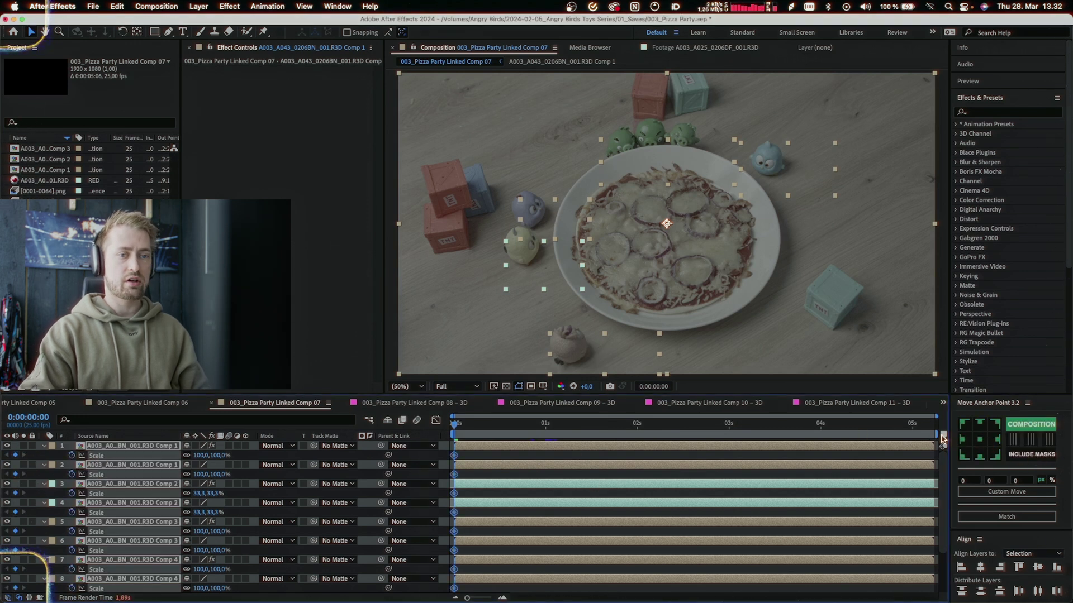
key("End")
left_click_drag(200, 456, 213, 456)
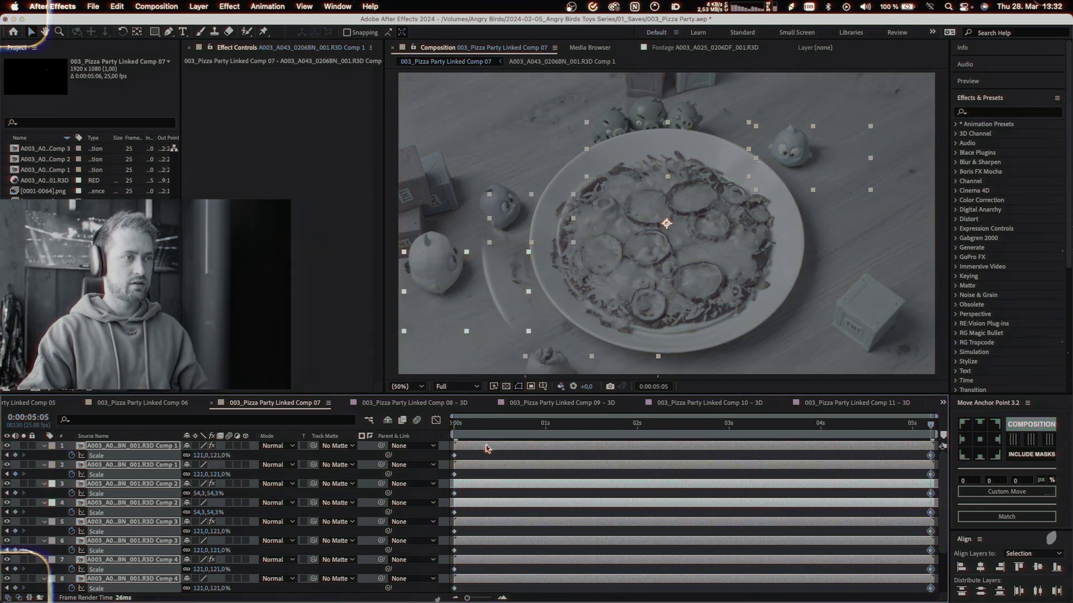
left_click(508, 425)
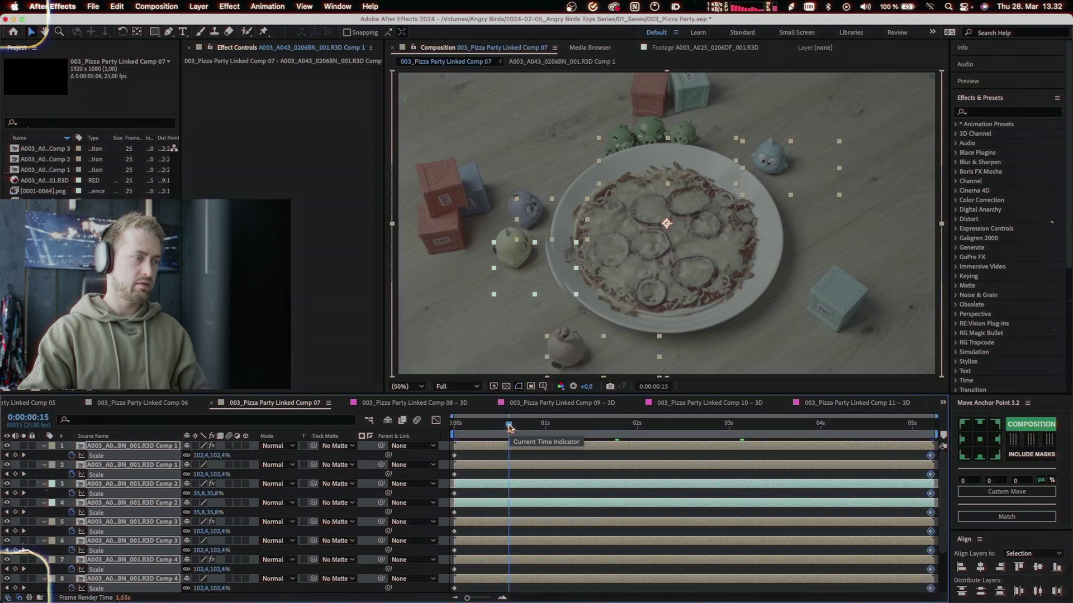
key("Home")
- Pre-compose the Roto Brush layer, the fourth layer and cleanplate.psd, moving all attributes
left_click(546, 485)
key("ctrl+shift+c")
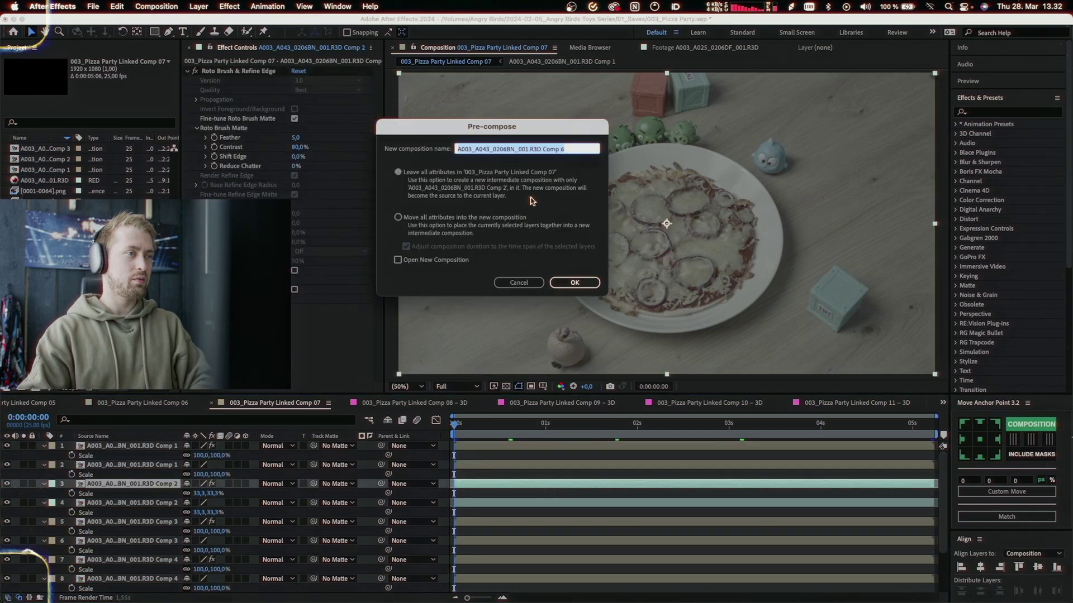
left_click(506, 219)
key("Return")
left_click(521, 496)
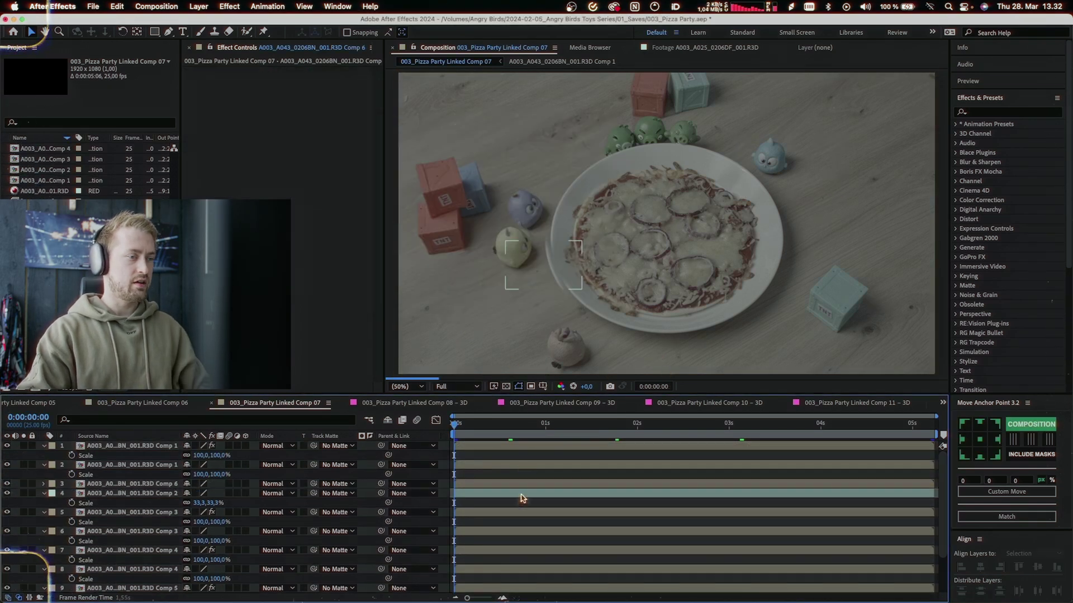
key("ctrl+shift+c")
key("Return")
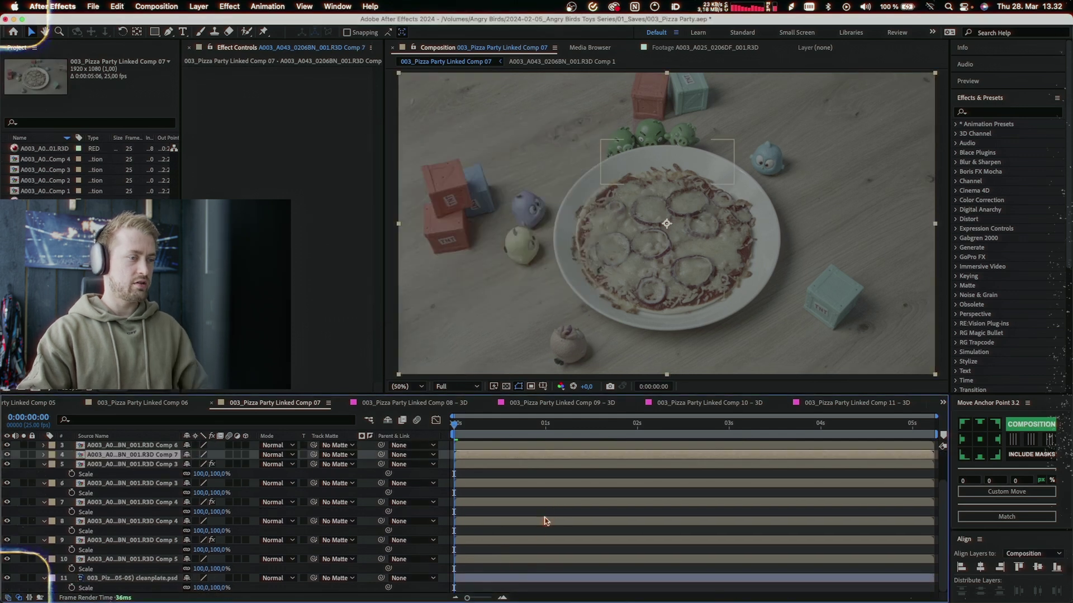
left_click(548, 578)
key("ctrl+shift+c")
key("Return")
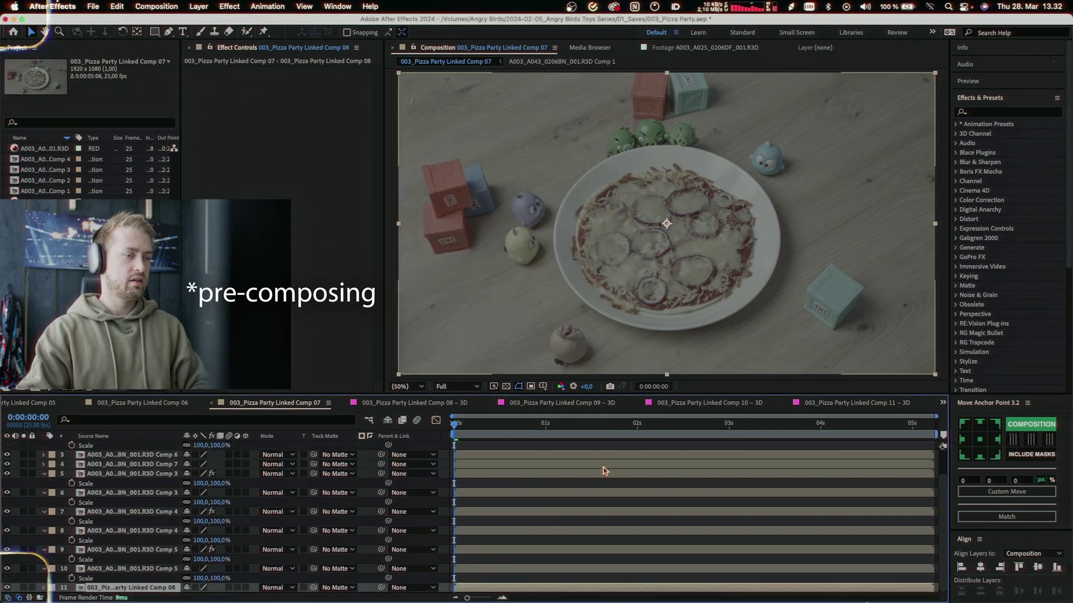
- Keyframe Scale on every layer from 100% at the start to 117% at the end
key("ctrl+a")
key("alt+shift+s")
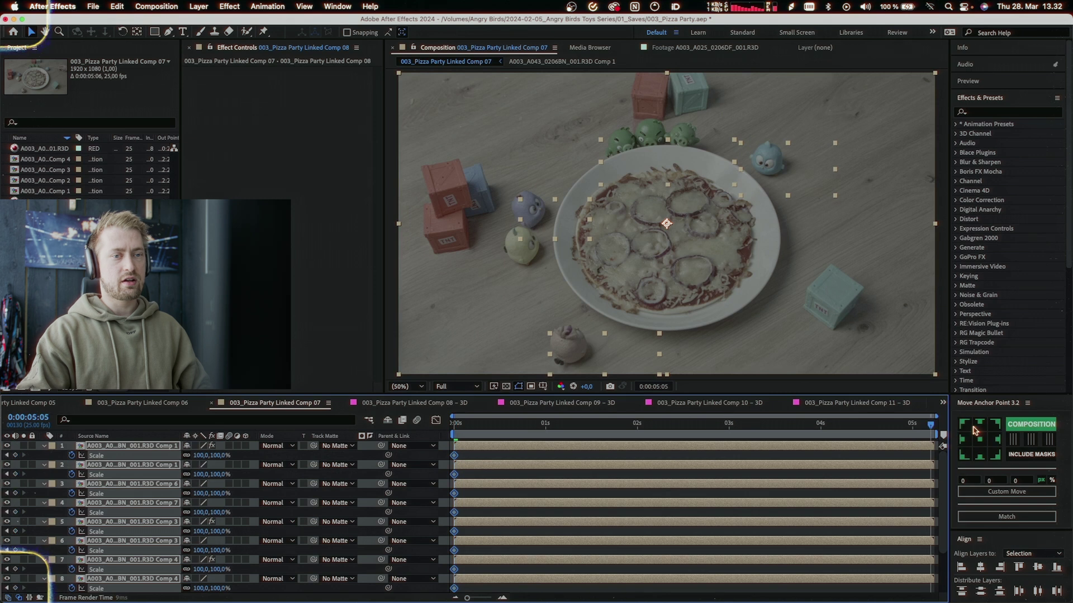
key("End")
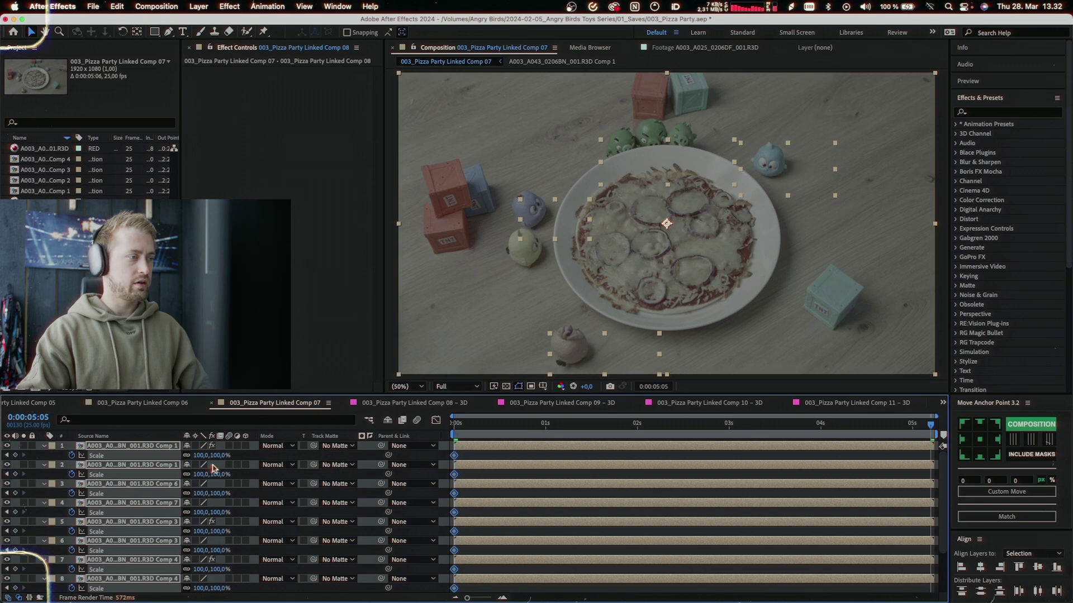
left_click_drag(208, 474, 217, 475)
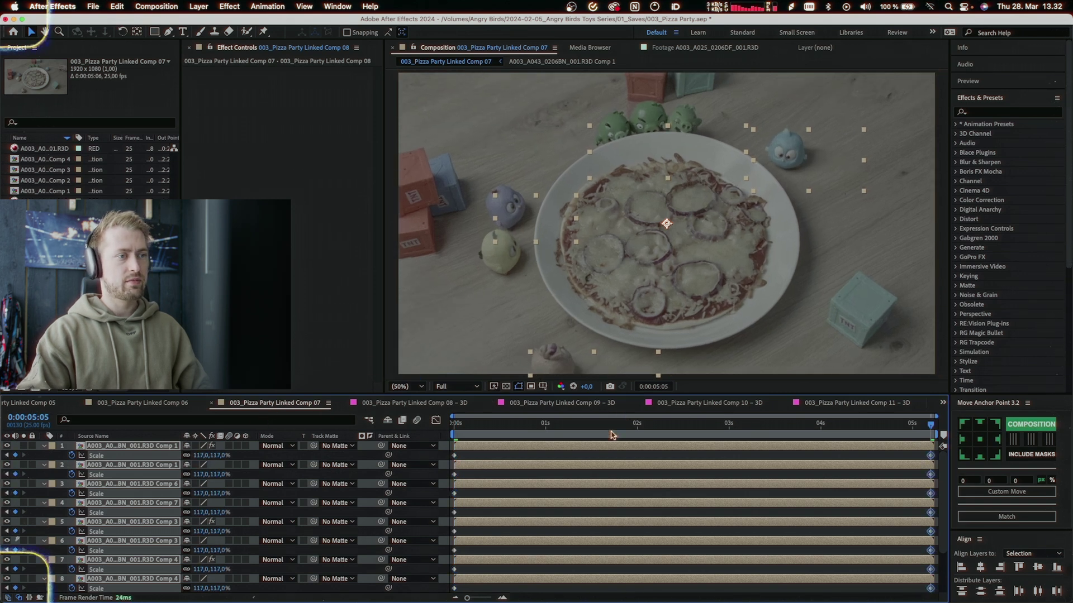
left_click(666, 430)
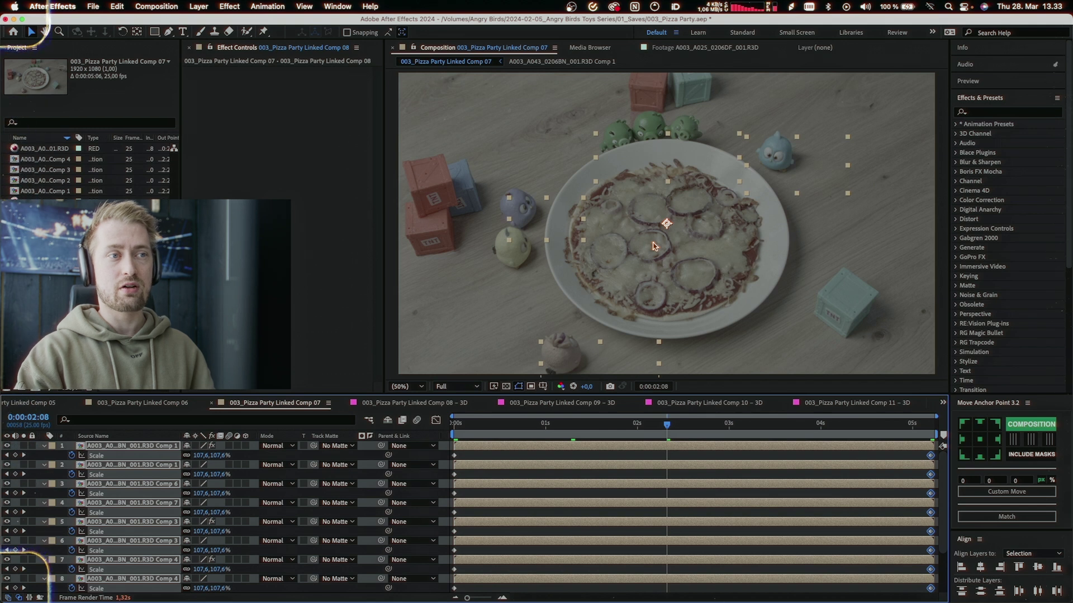
- Close the 003_Pizza Party project, choosing Don't Save for its changes
key("super+q")
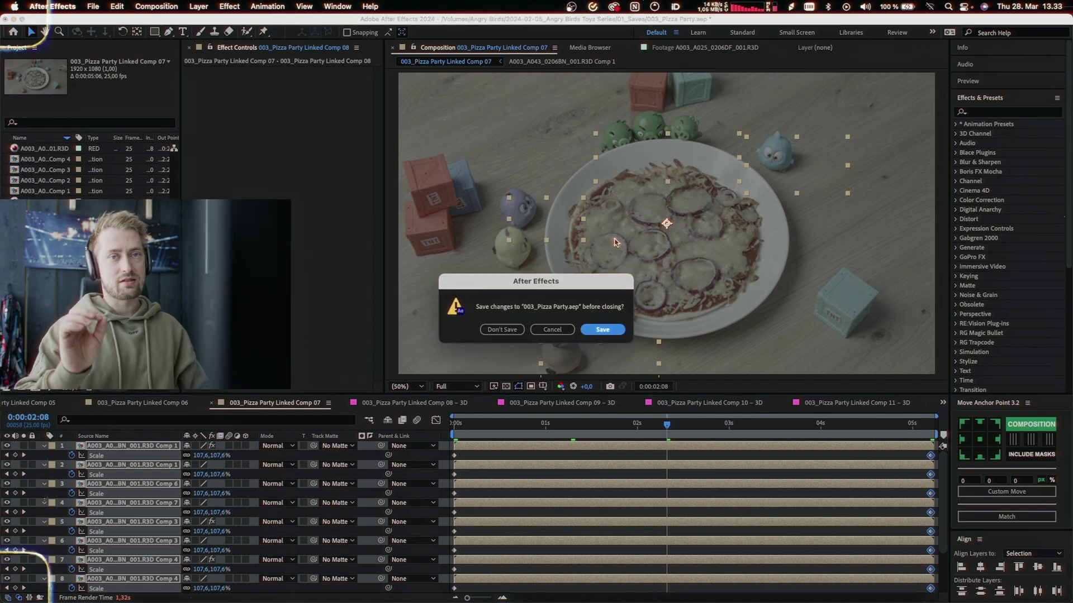
left_click(557, 331)
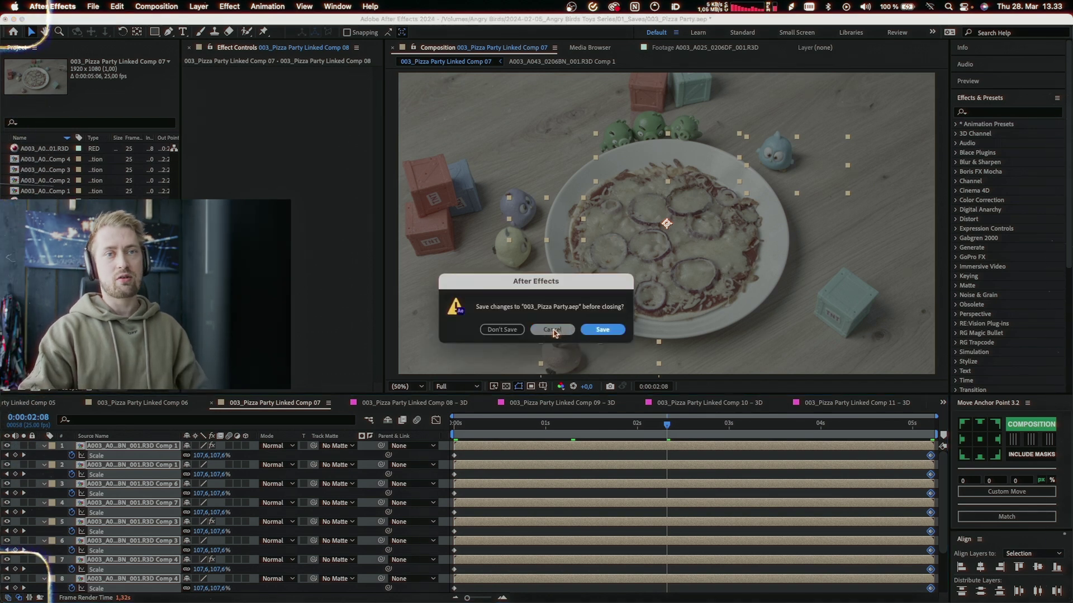
left_click(516, 329)
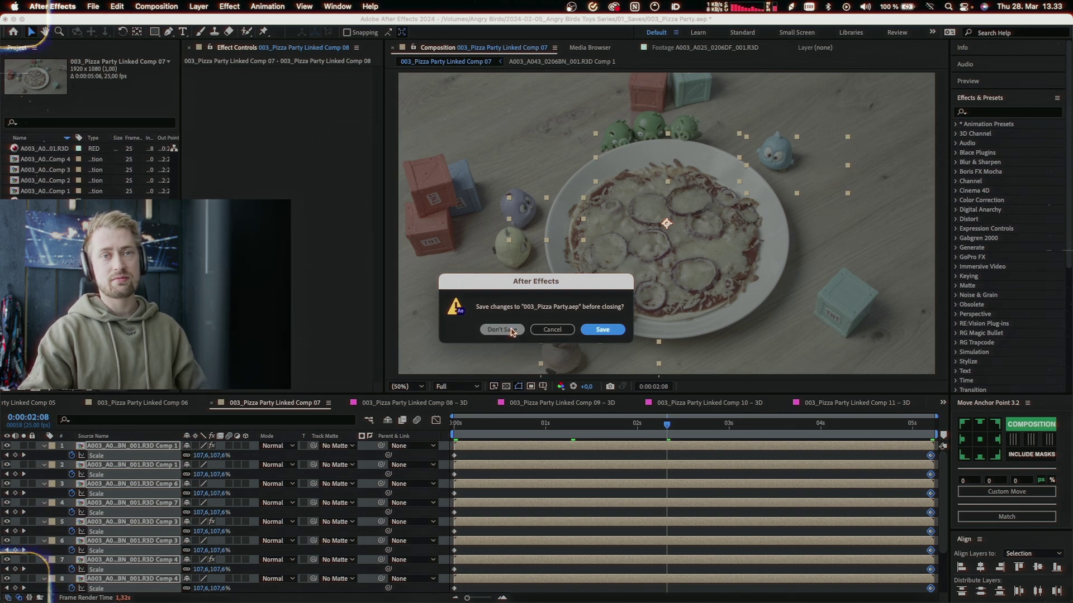
left_click(510, 331)
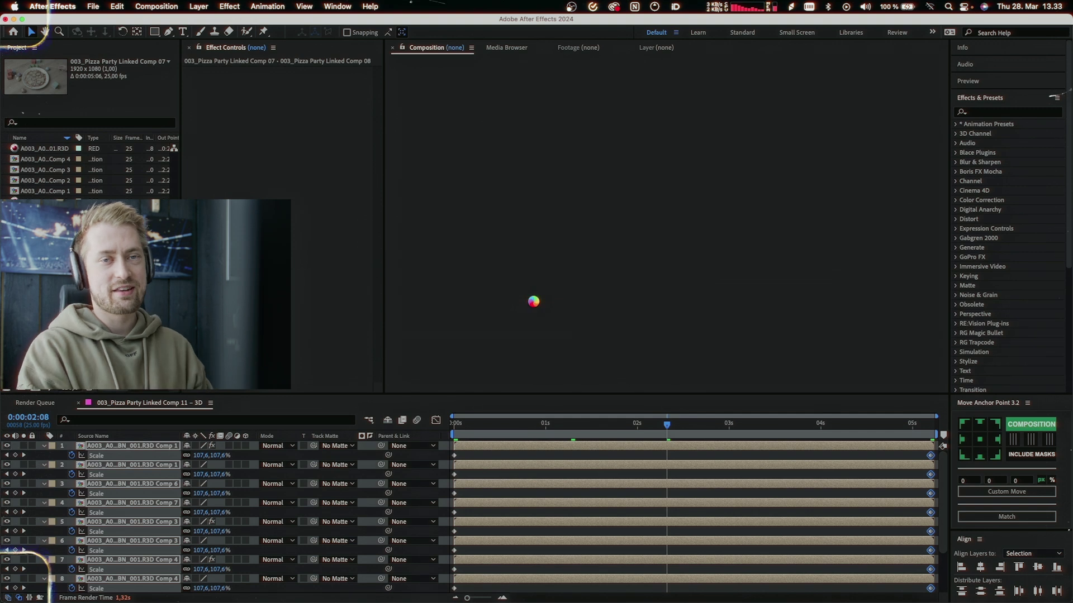